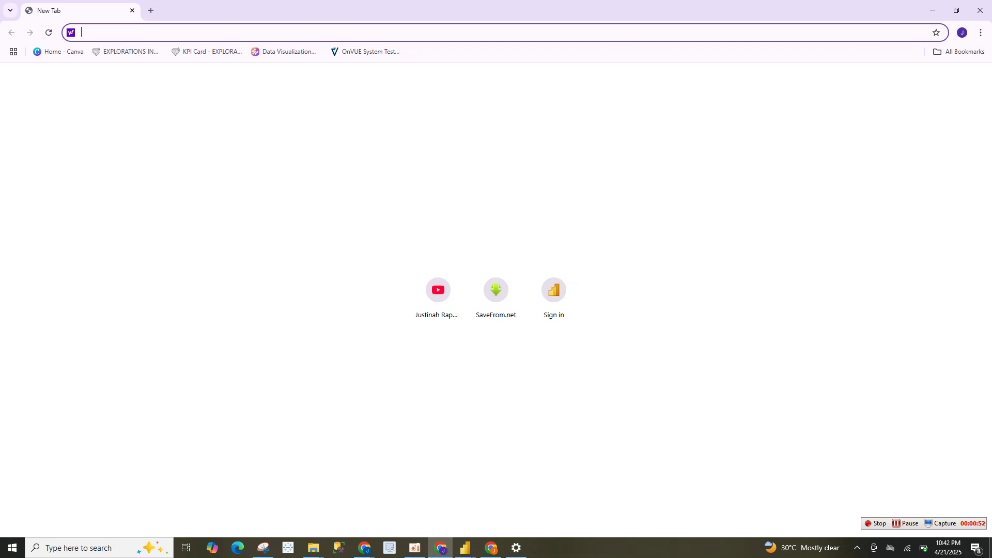
Step: Search for 'temp email' and open the 'Temp Mail - Disposable Temporary Email' result
type("temp")
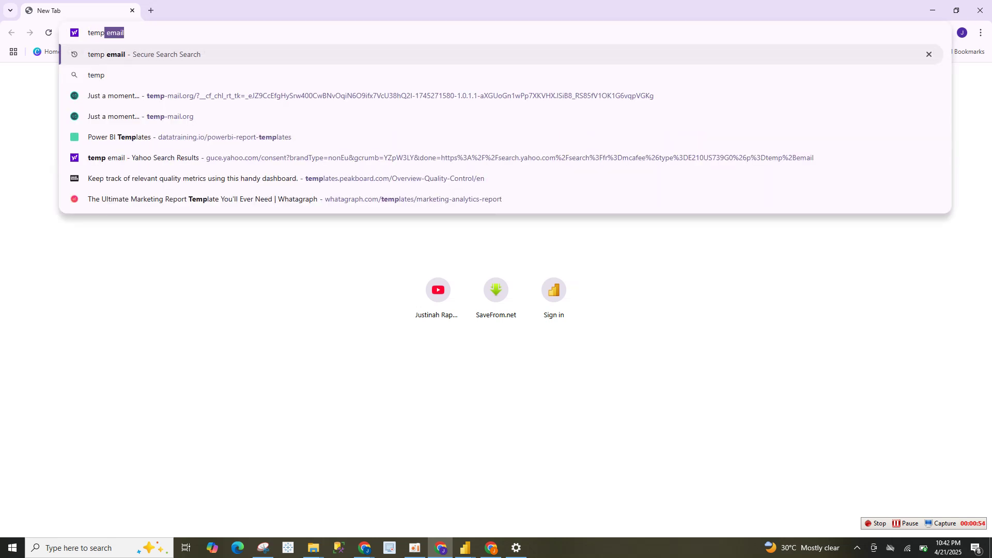
key("BackSpace")
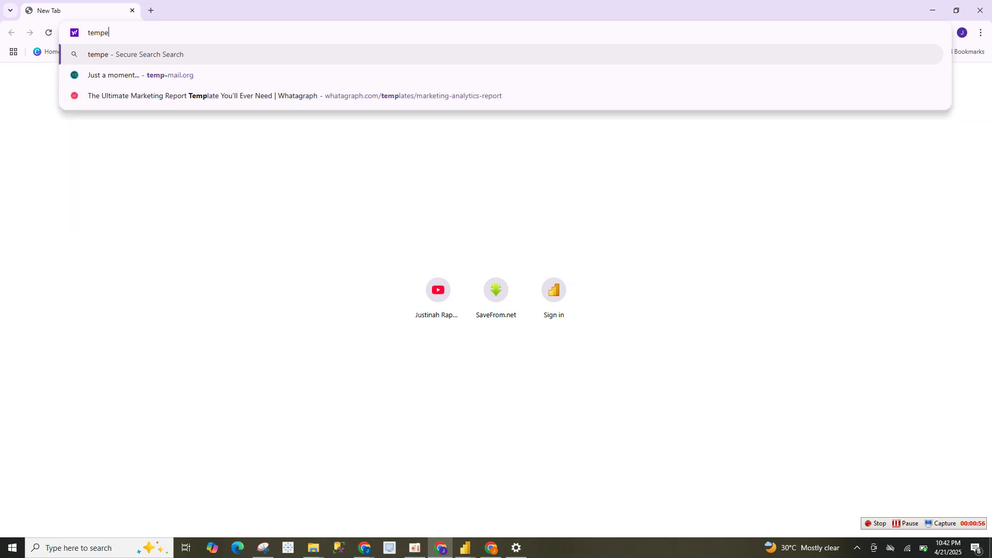
type("m")
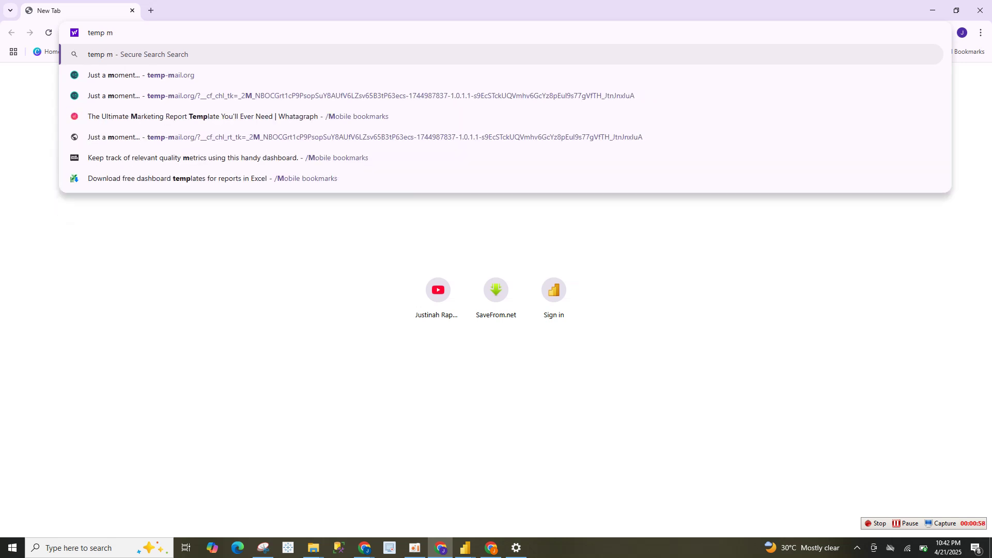
key("BackSpace")
type("em")
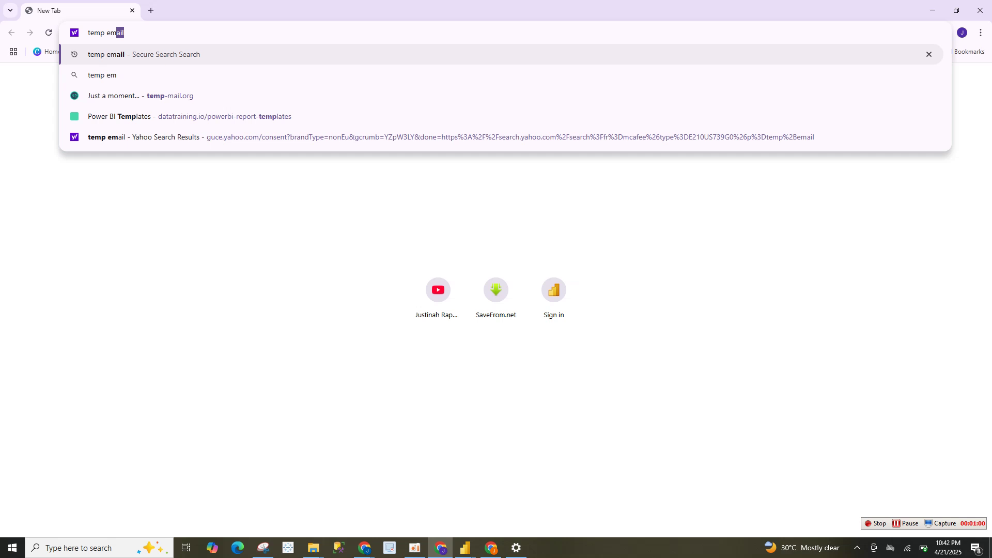
type("i")
key("BackSpace")
type("ail")
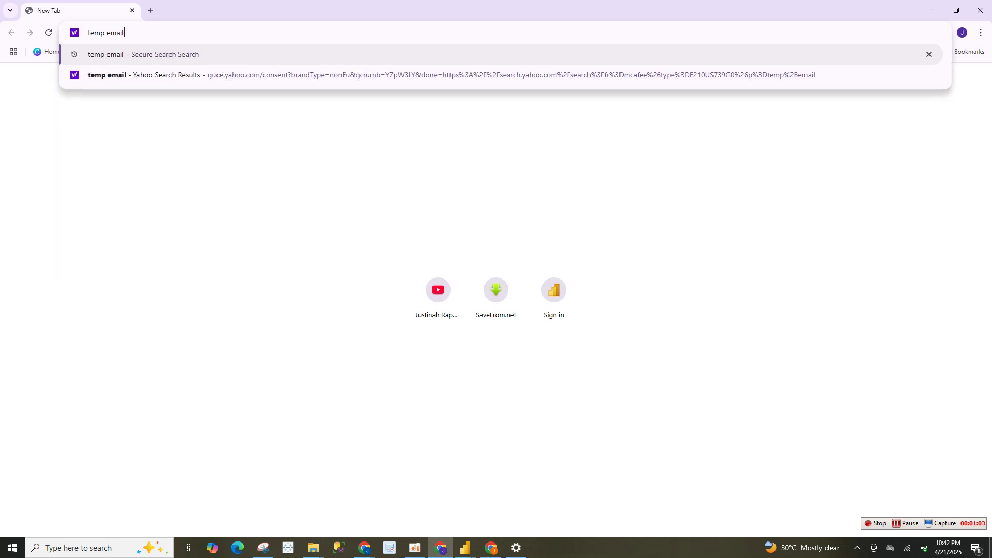
key("Return")
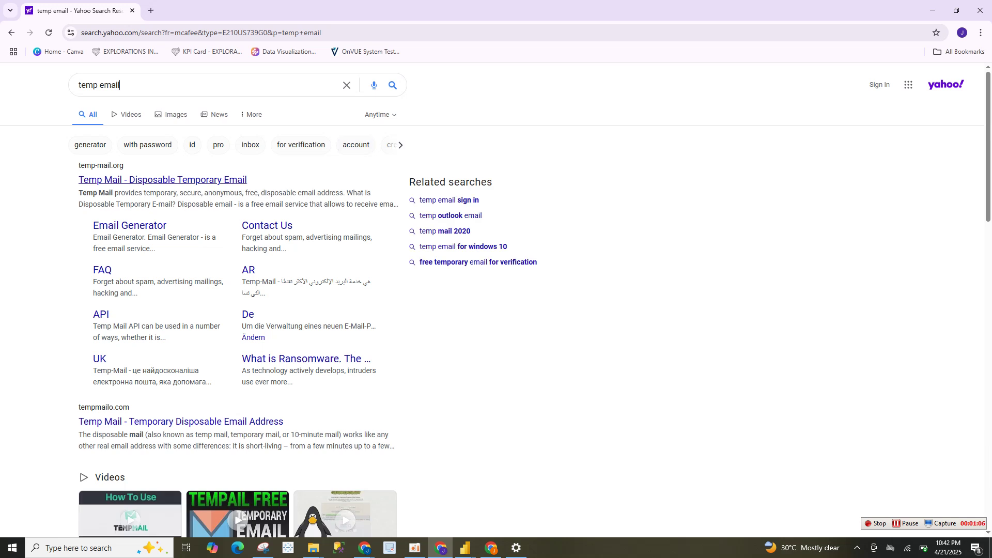
left_click(155, 179)
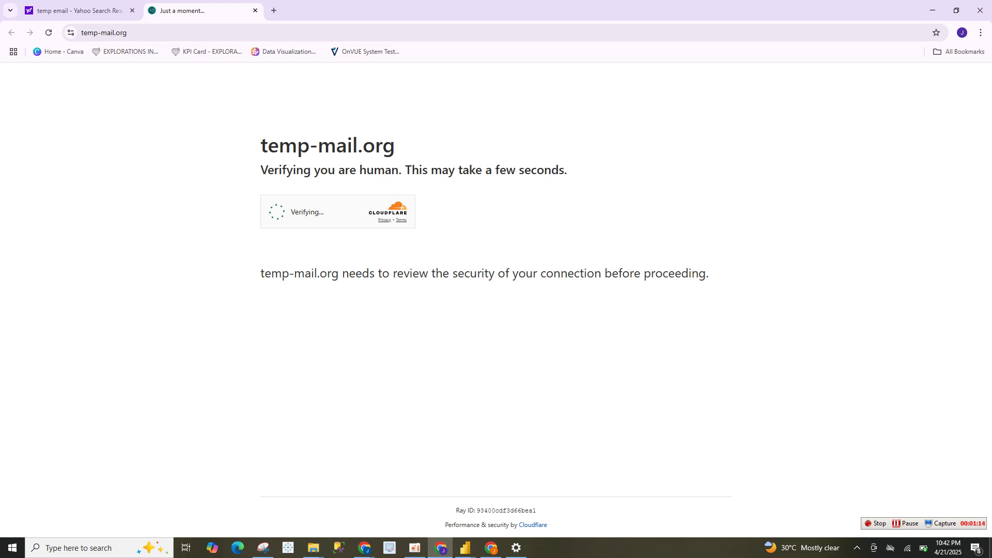
Step: Pass the Cloudflare check and copy the generated disposable email address
left_click(275, 212)
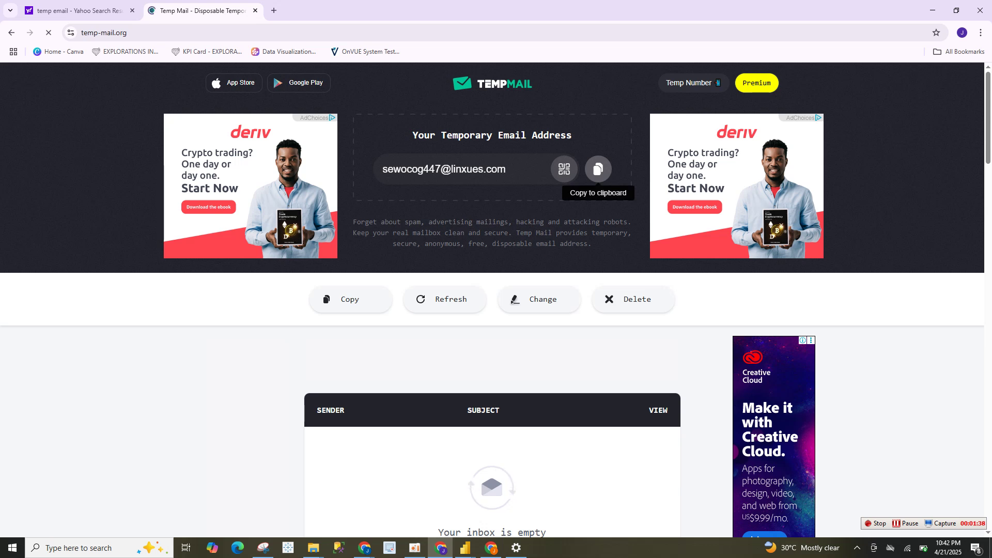
left_click(598, 169)
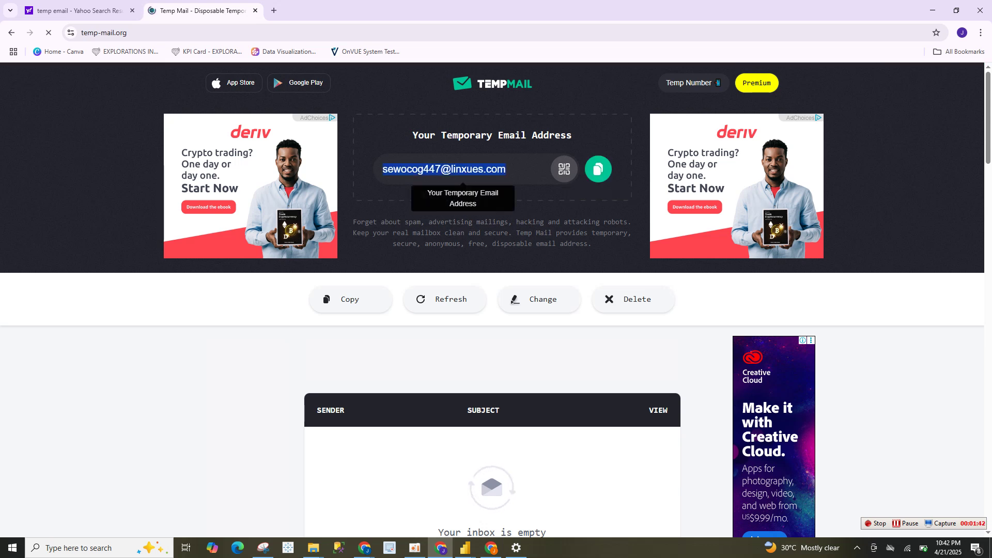
Step: Go to powerbi.com in a new tab and submit the copied temporary address as the email
left_click(274, 11)
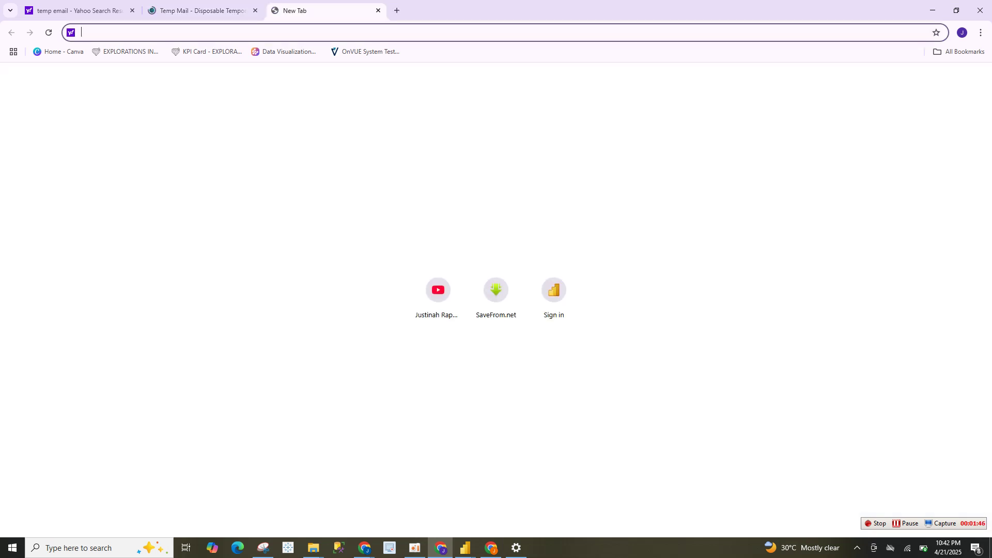
type("powe")
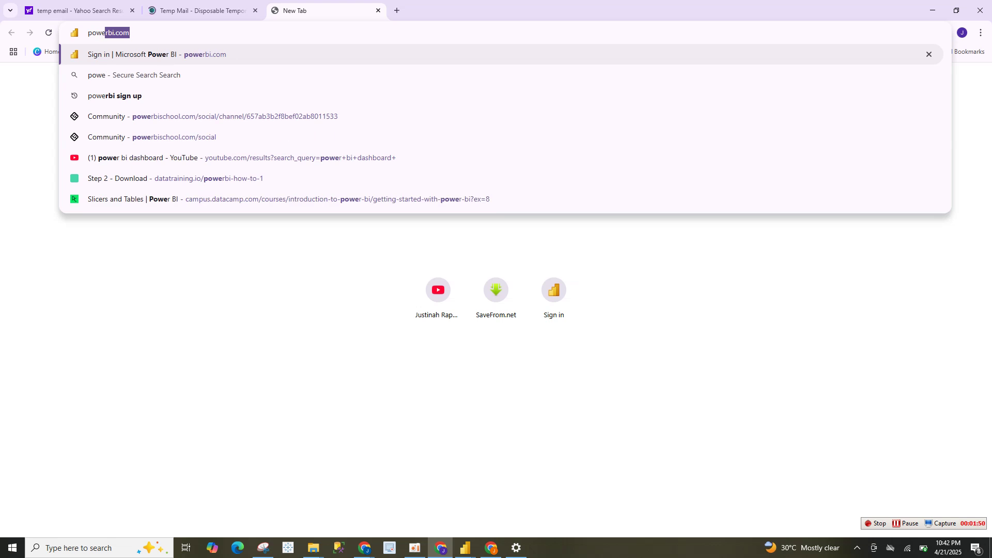
type("rbi")
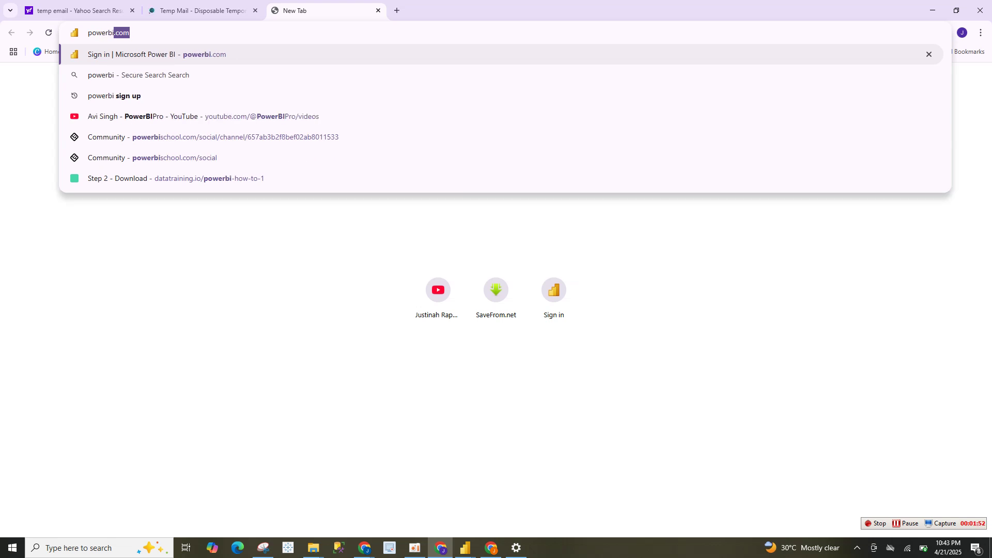
type(".com")
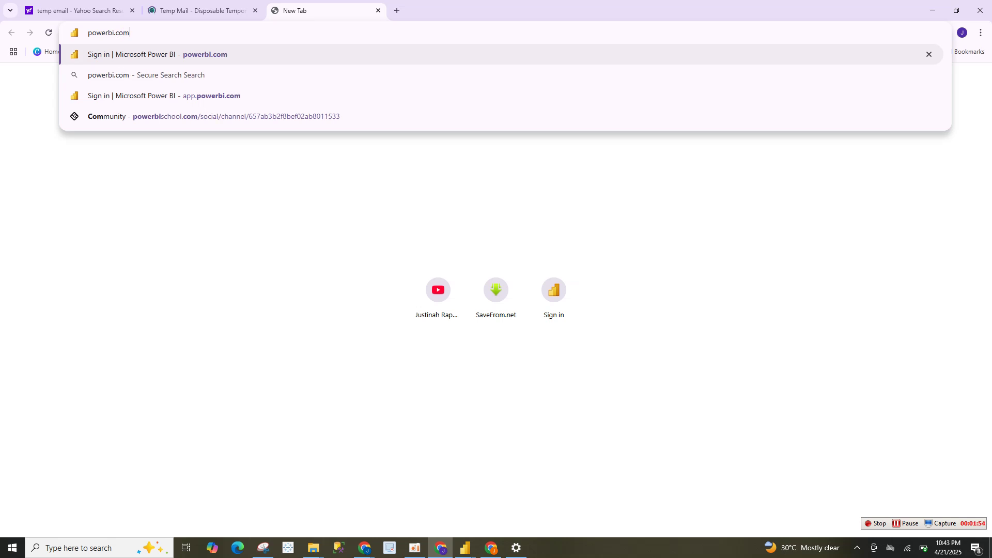
key("Return")
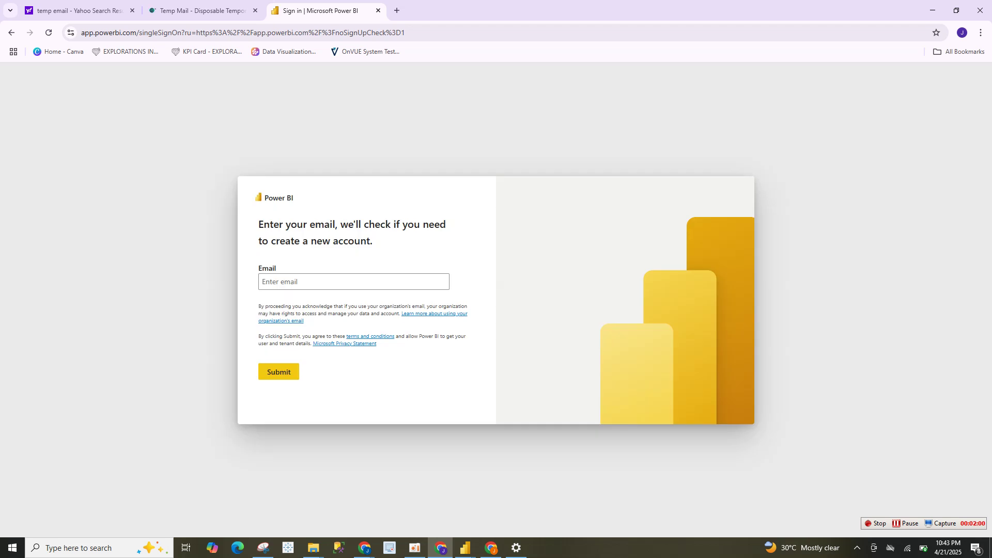
left_click(269, 281)
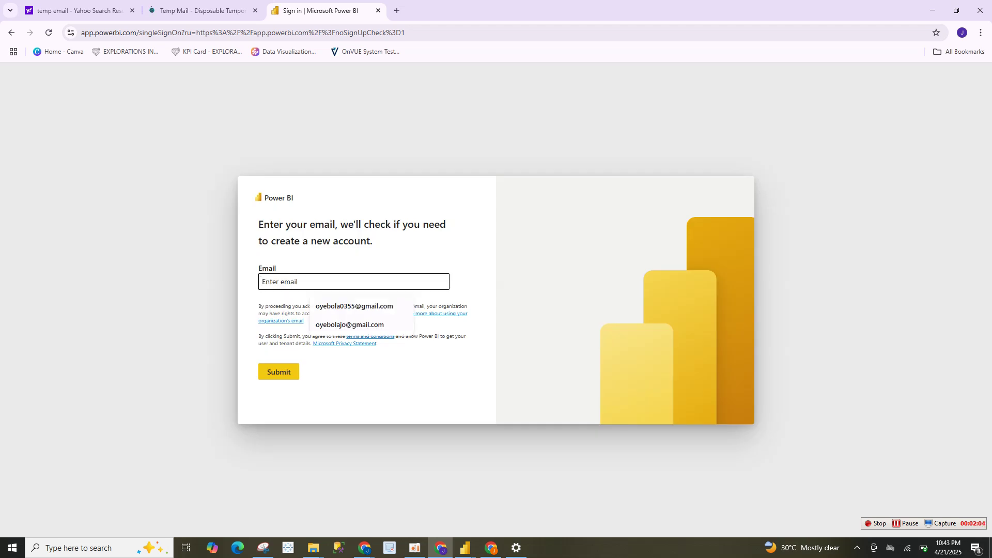
key("ctrl+v")
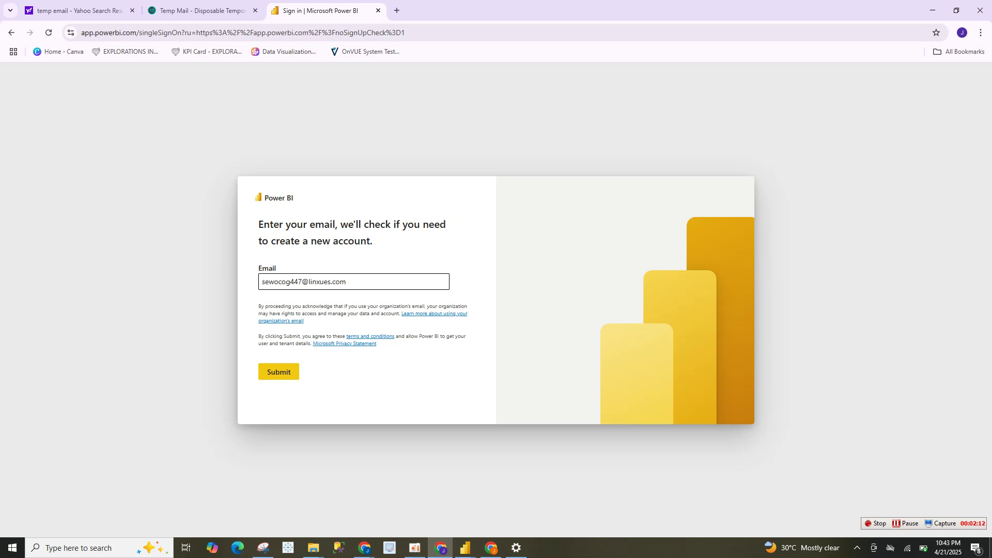
key("Return")
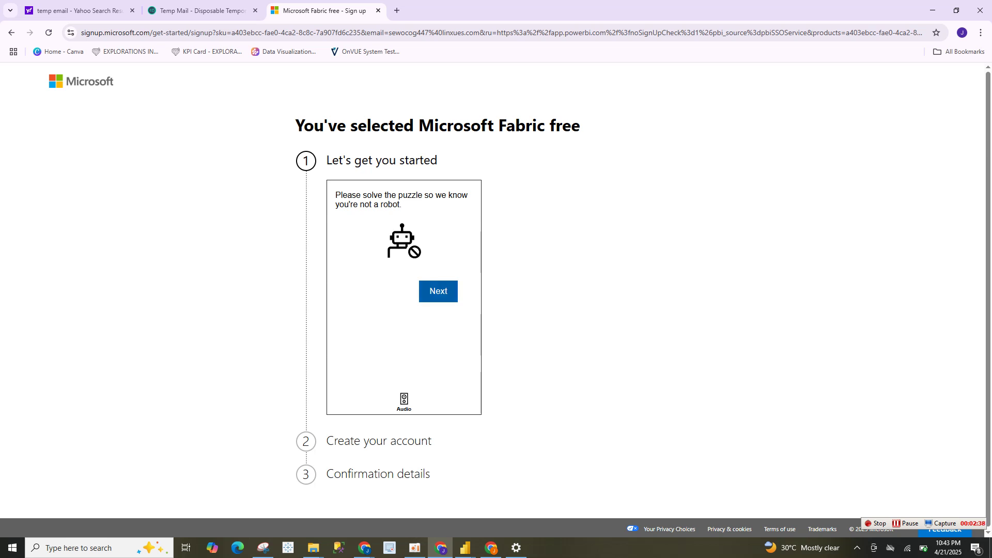
Step: Solve the two-identical-bears CAPTCHA, choose 'I got it from my organization', and continue
left_click(438, 291)
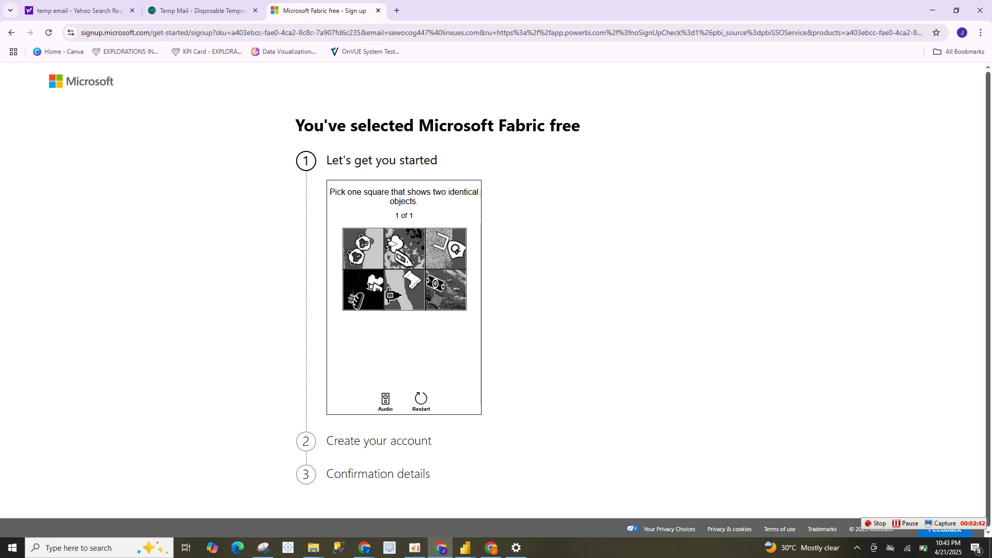
scroll(496, 289, "down", 1)
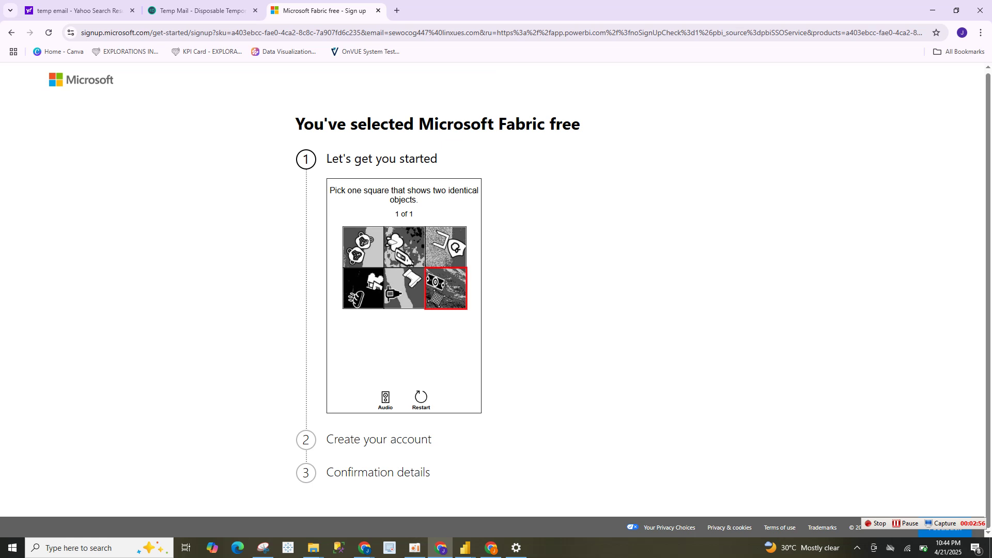
left_click(364, 247)
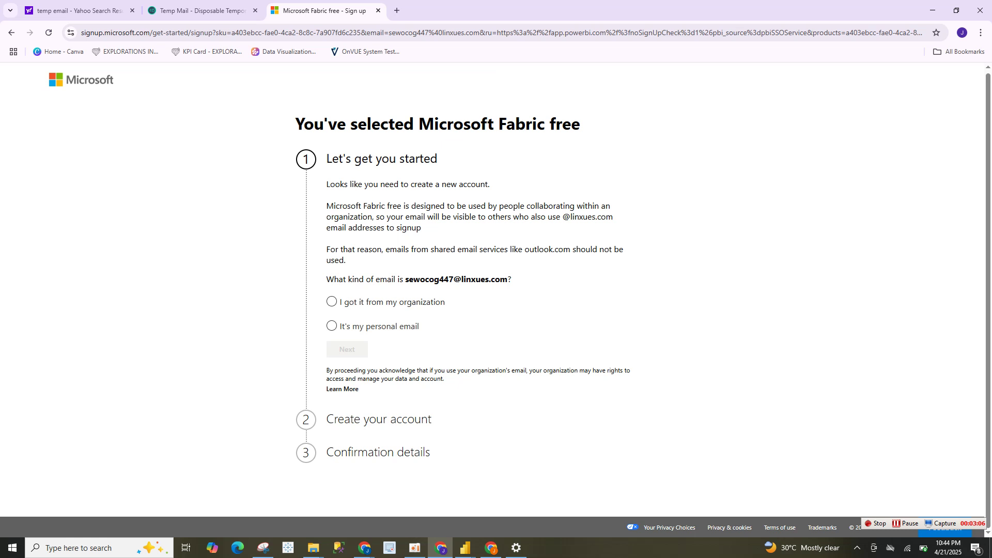
left_click(331, 302)
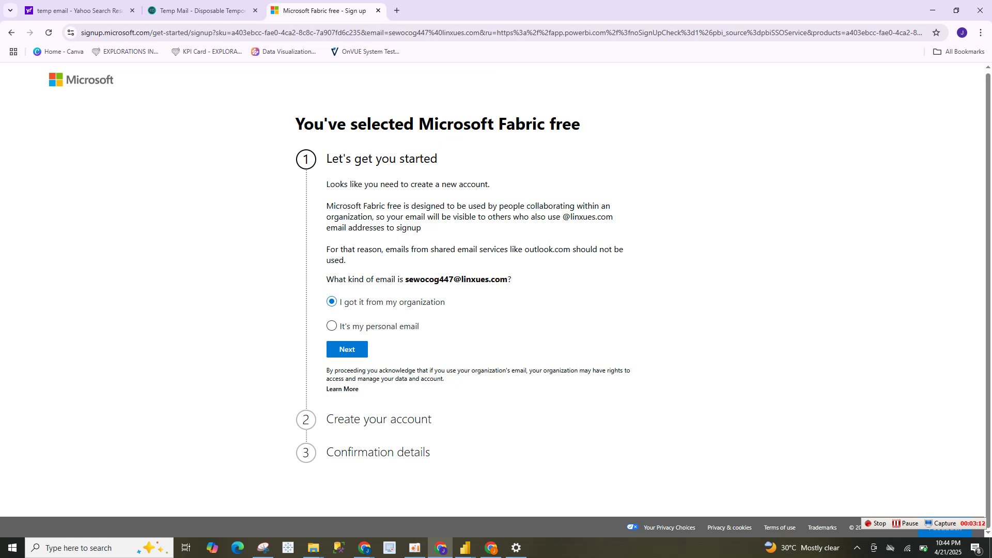
left_click(346, 349)
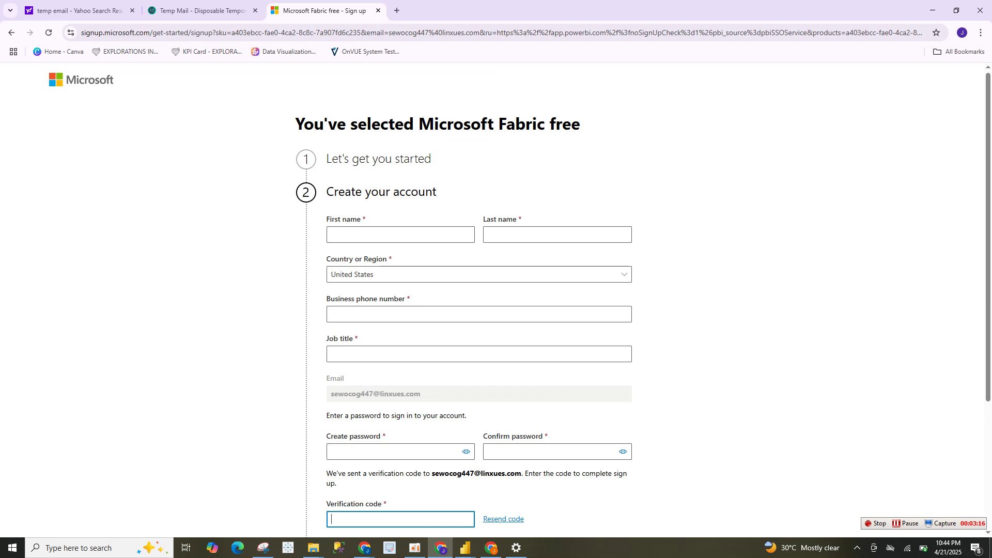
Step: Autofill the saved name and phone details and pick Nigeria as the country
left_click(333, 234)
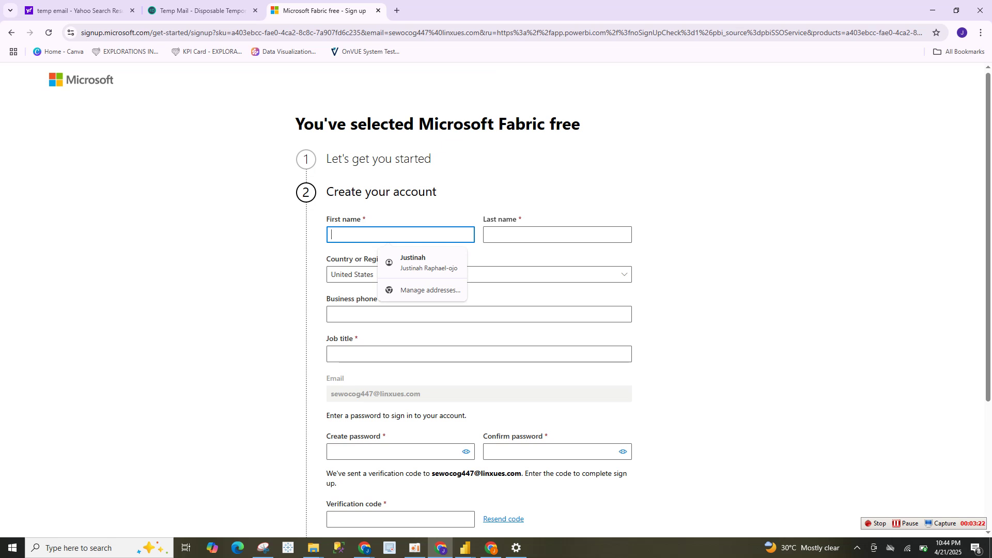
key("Down")
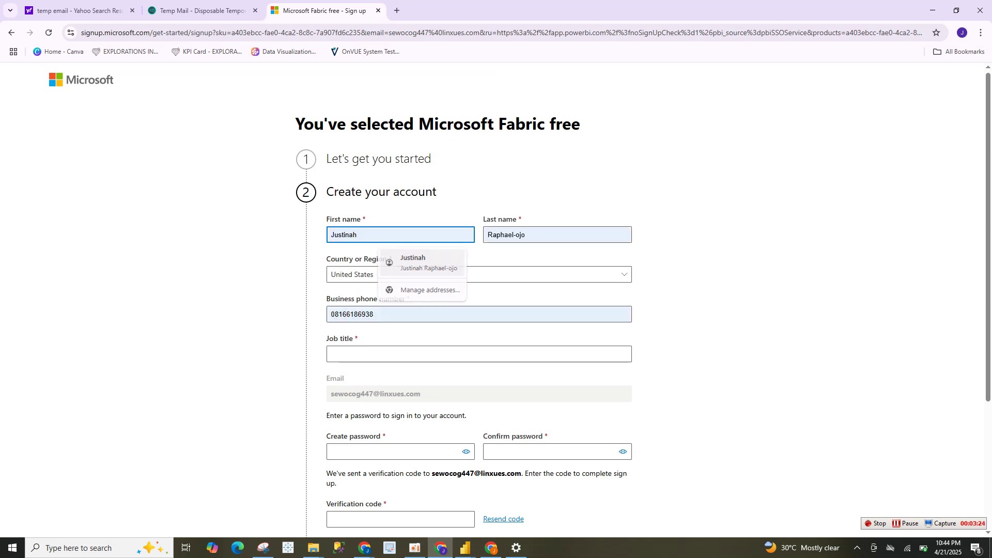
key("Return")
left_click(377, 275)
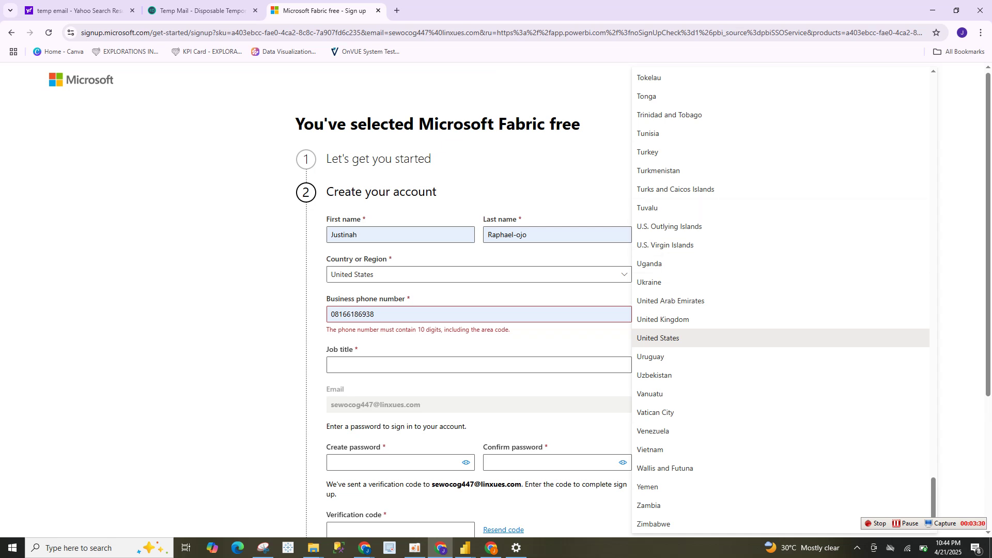
scroll(780, 300, "up", 20)
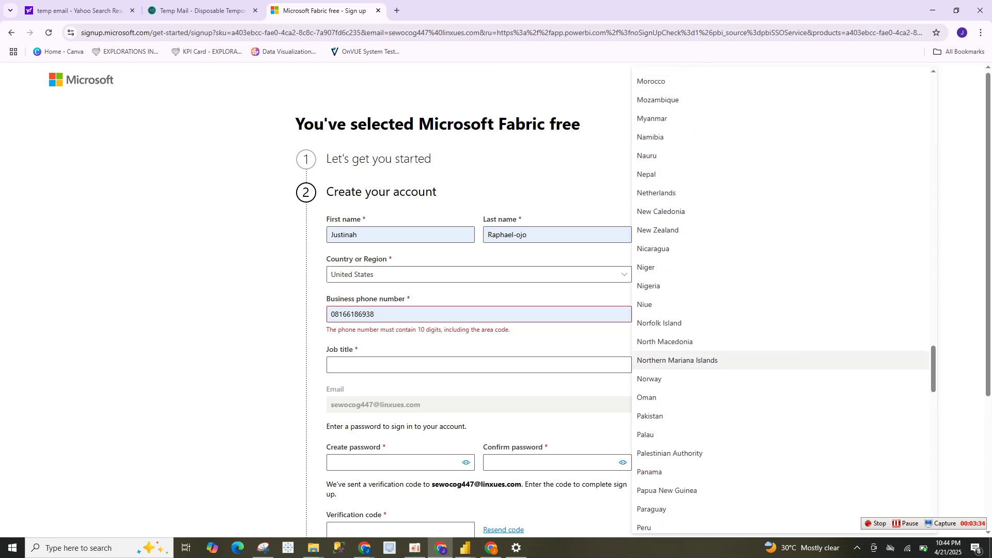
left_click(649, 285)
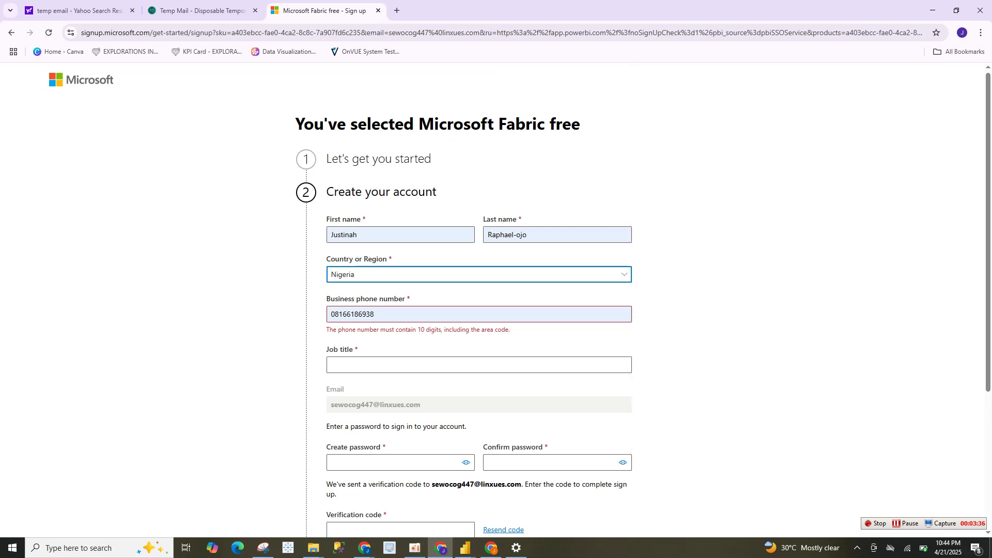
Step: Drop the phone number's leading zero and enter job title 'Data Analyst'
left_click(334, 314)
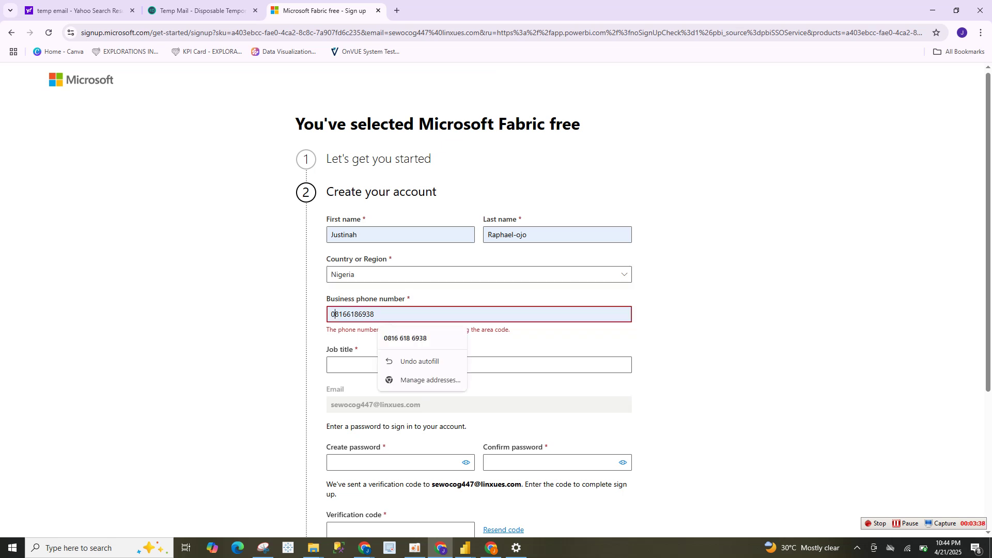
key("BackSpace")
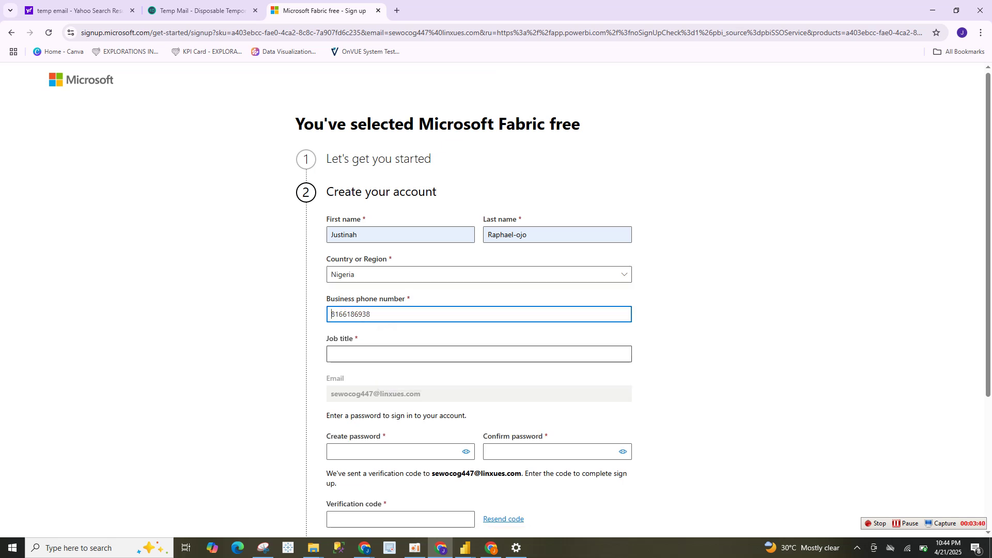
left_click(479, 353)
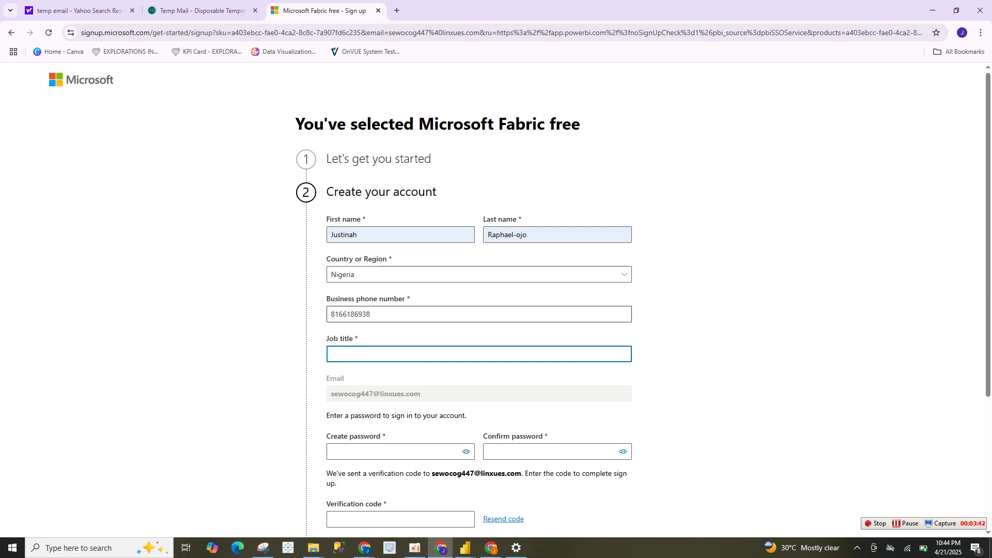
left_click_drag(372, 314, 330, 314)
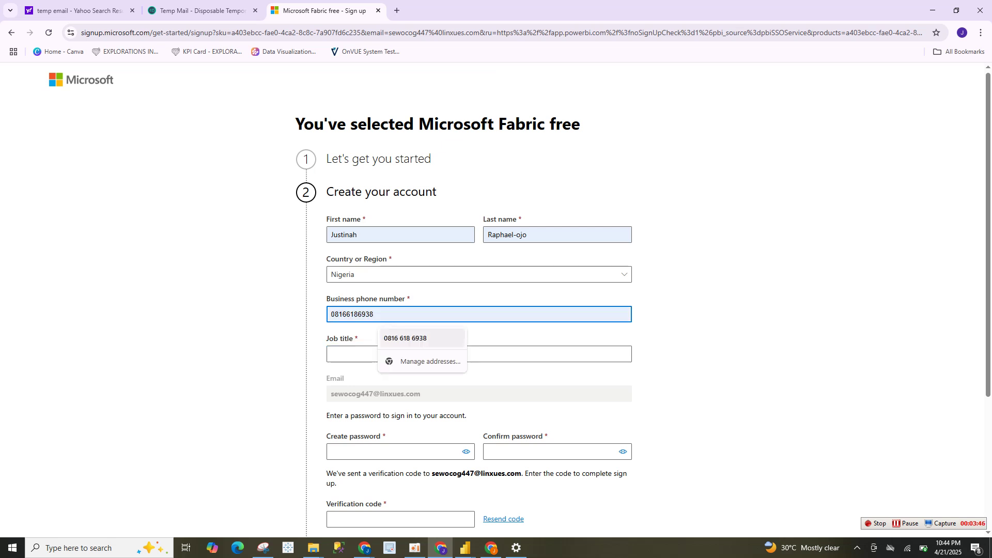
left_click(479, 353)
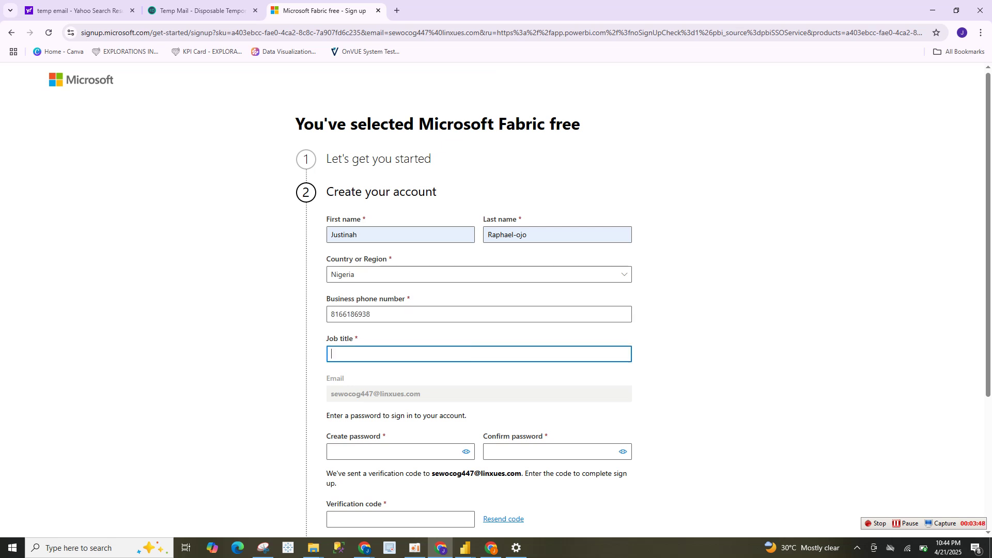
type("Data Analyst")
Step: Dismiss Chrome's suggested strong password in the Create password field
left_click(393, 452)
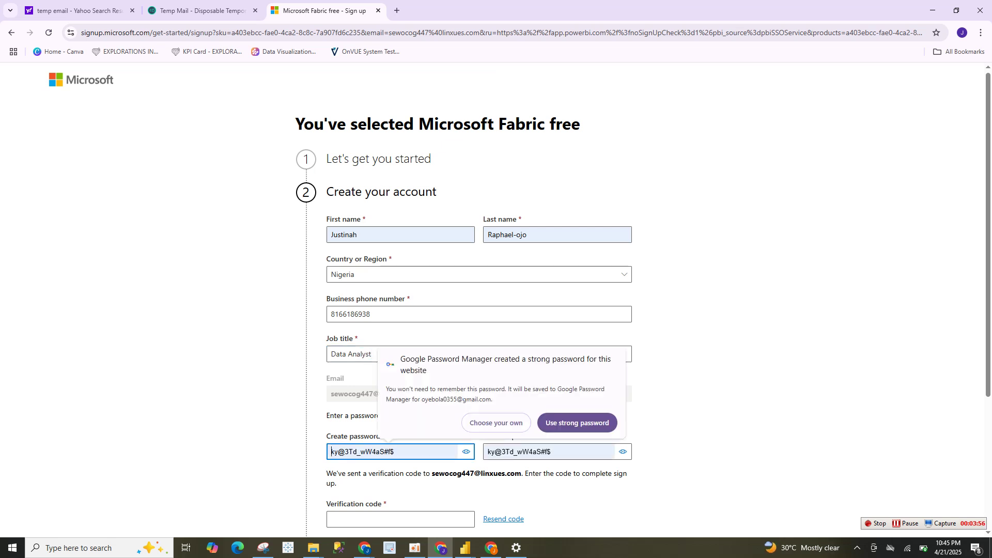
key("Escape")
left_click(392, 452)
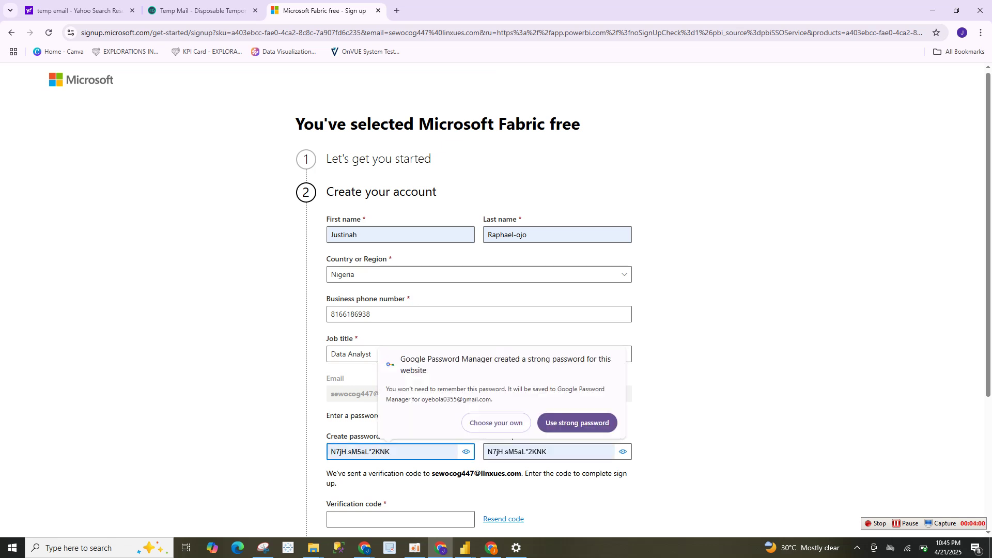
key("Escape")
left_click(392, 451)
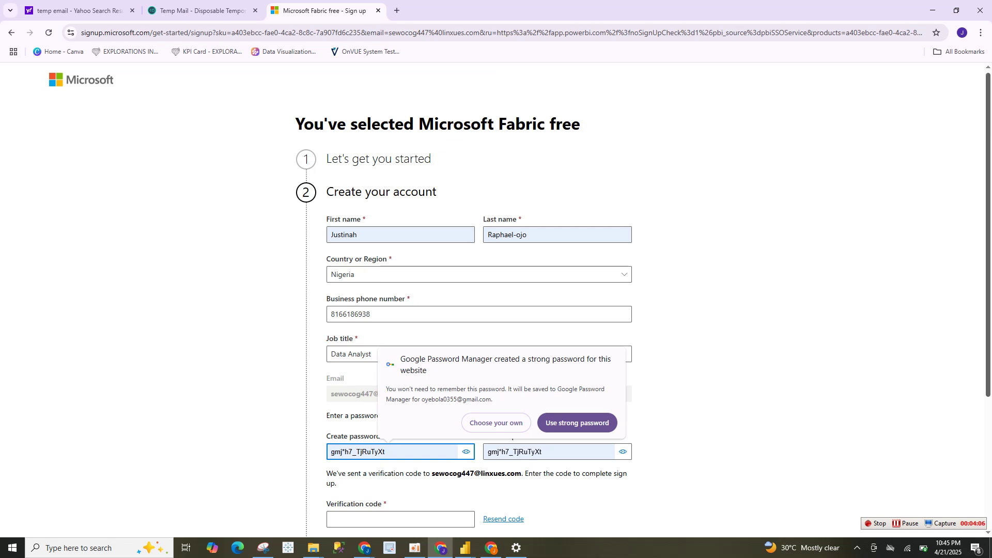
key("Escape")
scroll(496, 300, "down", 4)
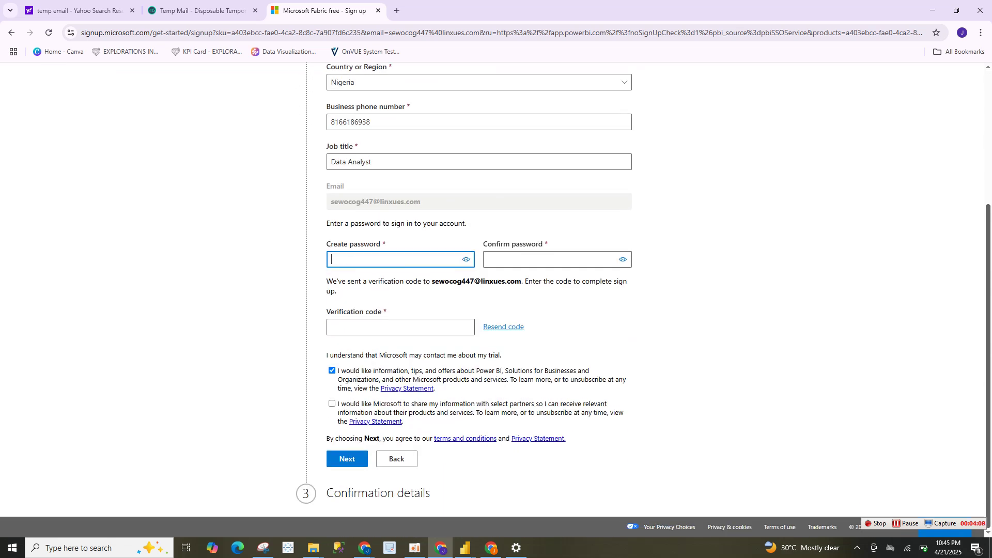
scroll(496, 289, "up", 4)
scroll(496, 289, "down", 4)
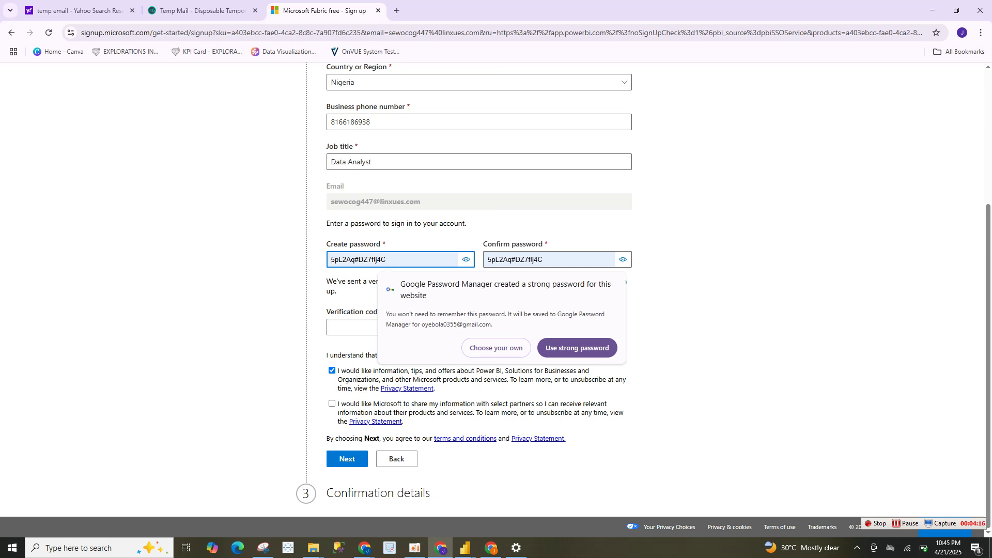
Step: Type a self-chosen password in both Create password and Confirm password
type("•••")
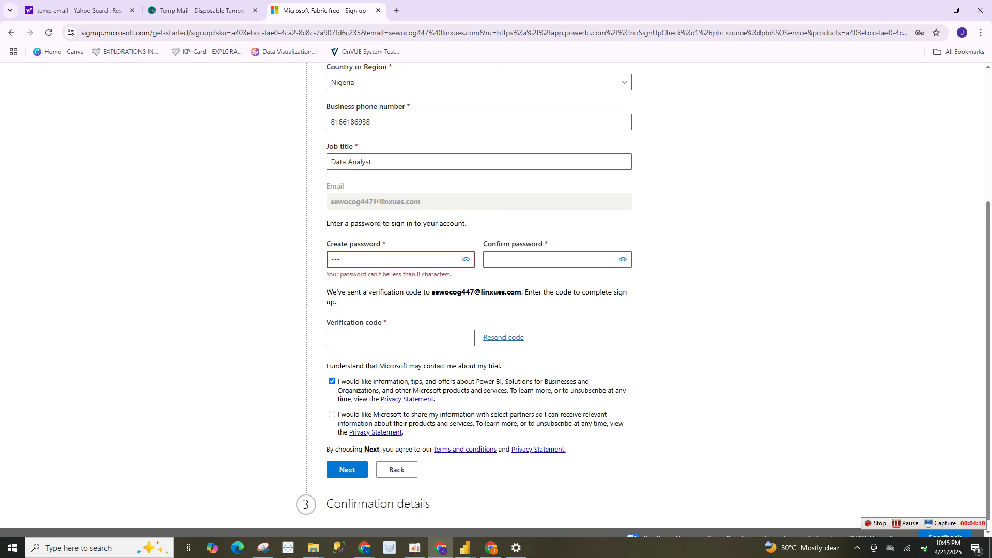
type("••")
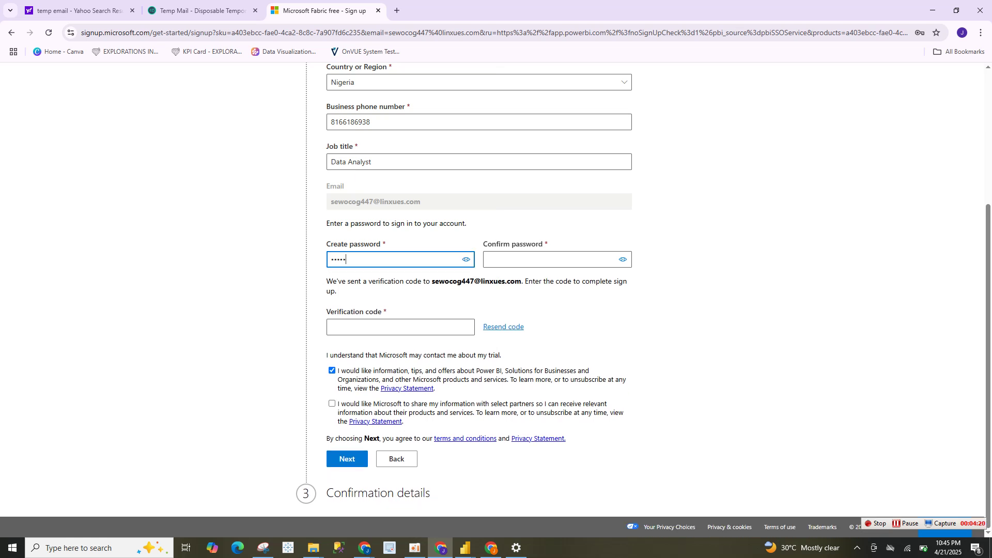
key("BackSpace")
key("BackSpace")
key("BackSpace")
key("BackSpace")
key("BackSpace")
type("•••••••••")
left_click(550, 260)
type("•")
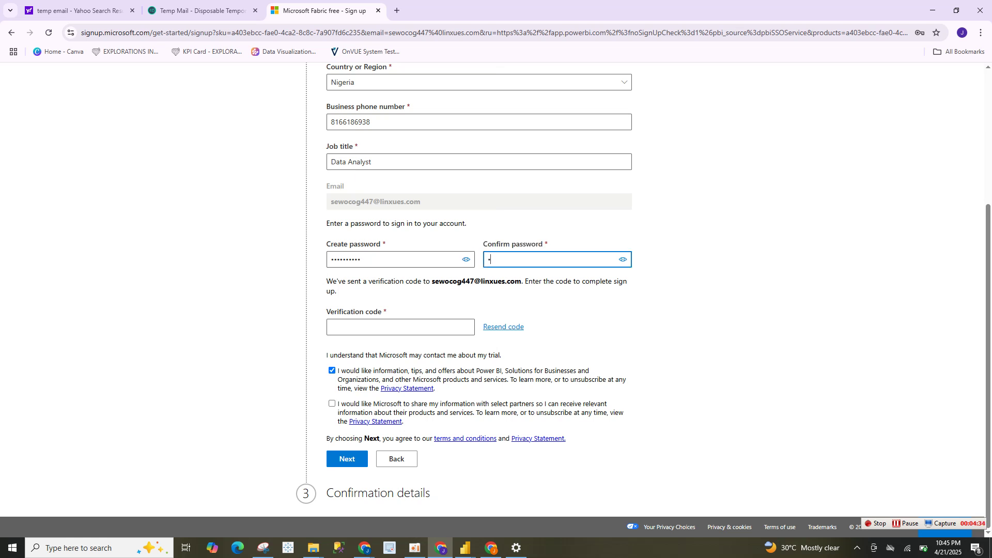
type("••••••••")
left_click(333, 327)
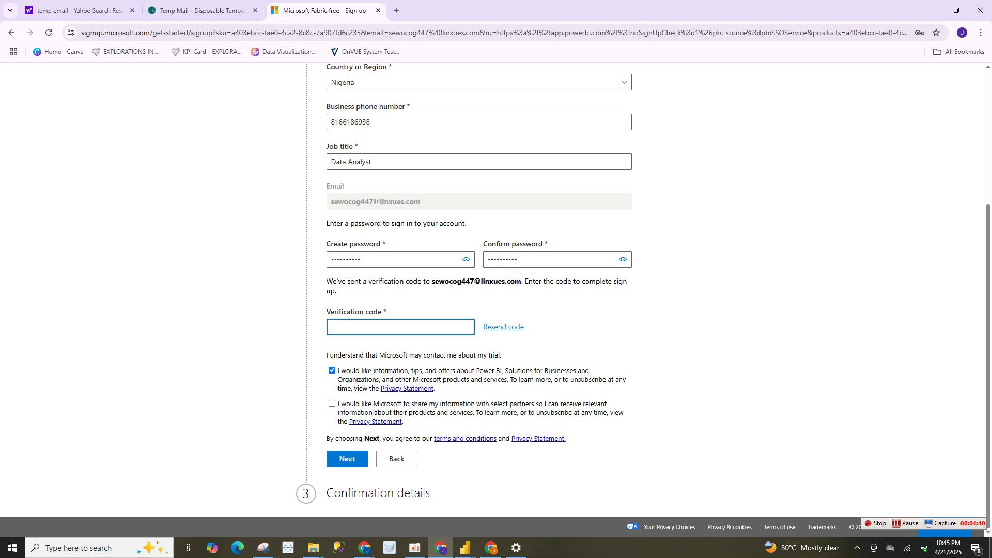
left_click(202, 10)
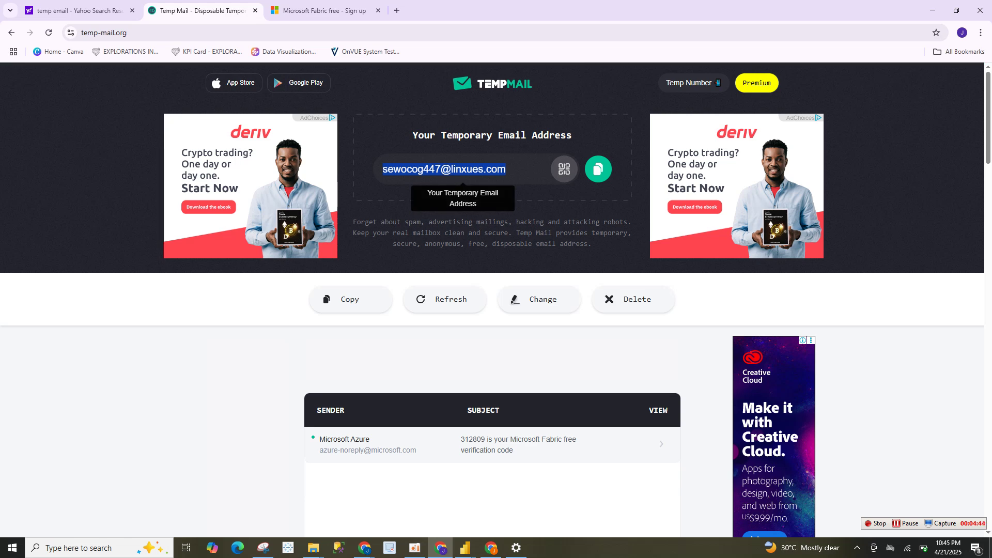
scroll(463, 171, "down", 10)
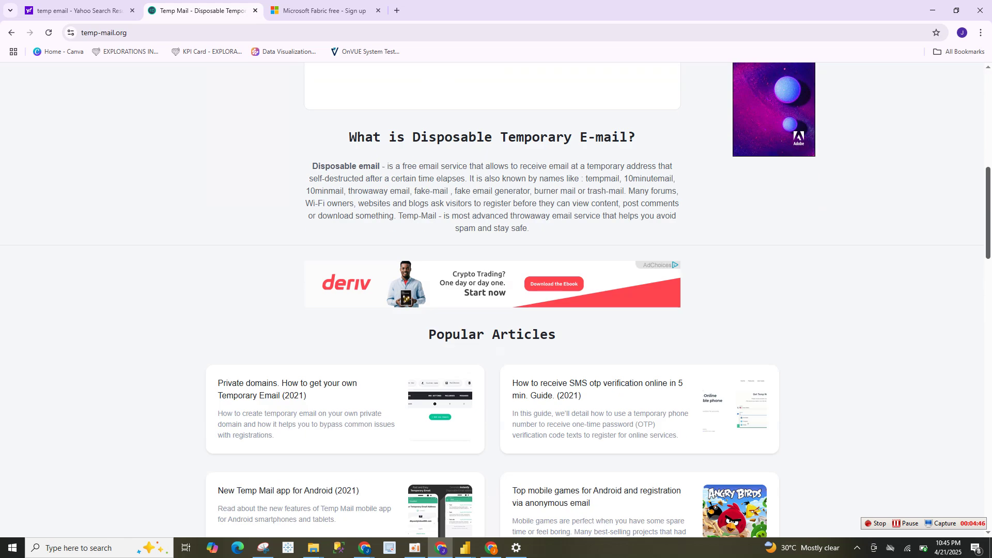
key("Home")
scroll(494, 305, "down", 2)
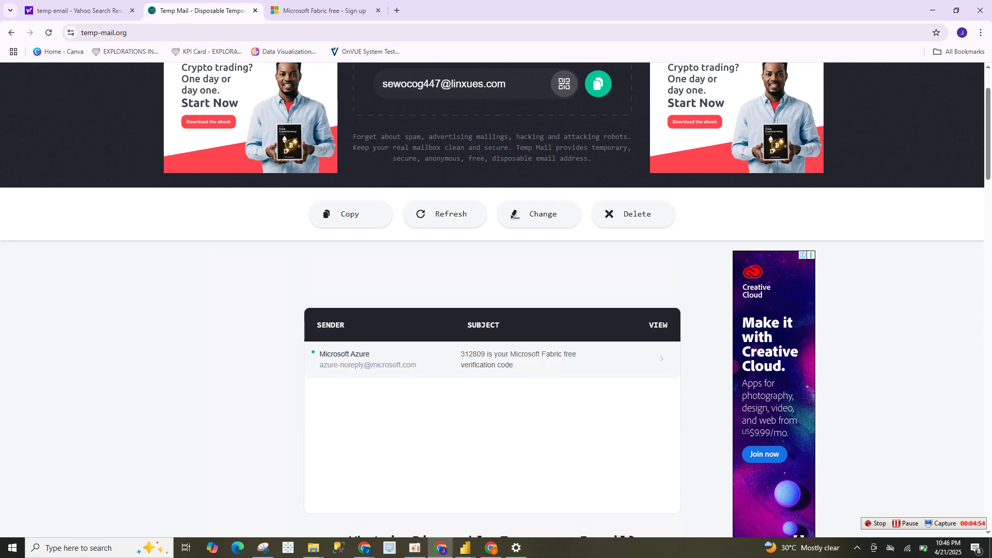
key("ctrl+Tab")
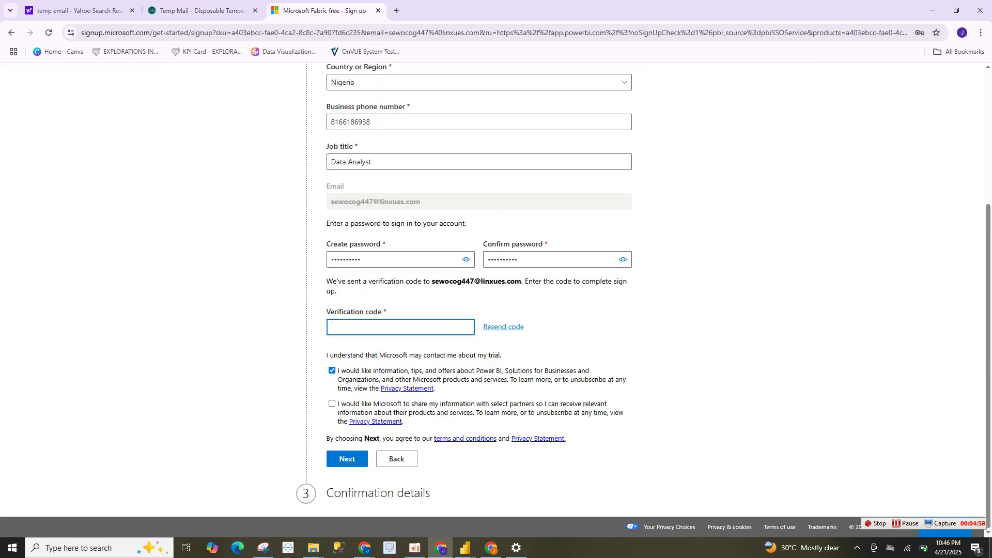
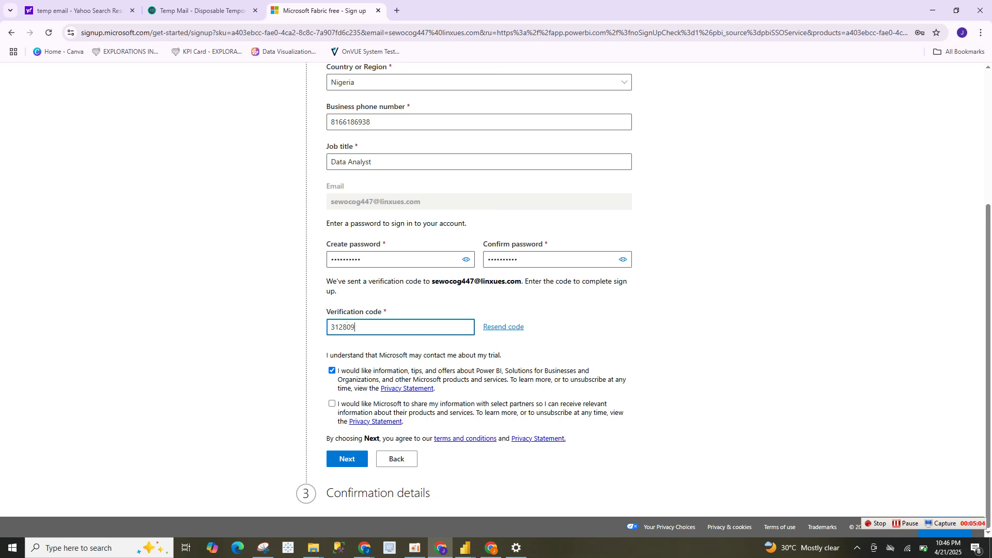
Step: Enter the six-digit emailed verification code, checking it against the Temp Mail message
left_click(199, 11)
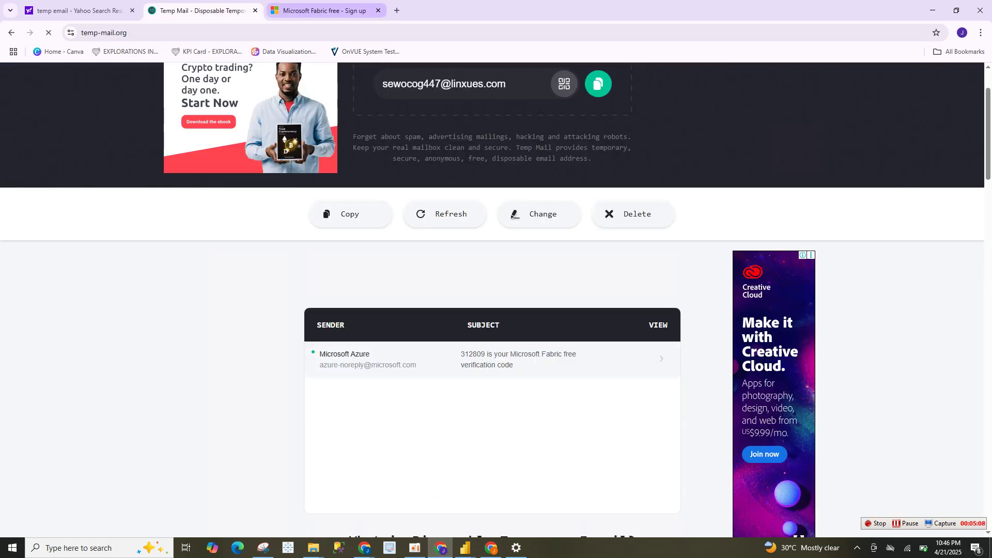
key("ctrl+Tab")
key("ctrl+shift+Tab")
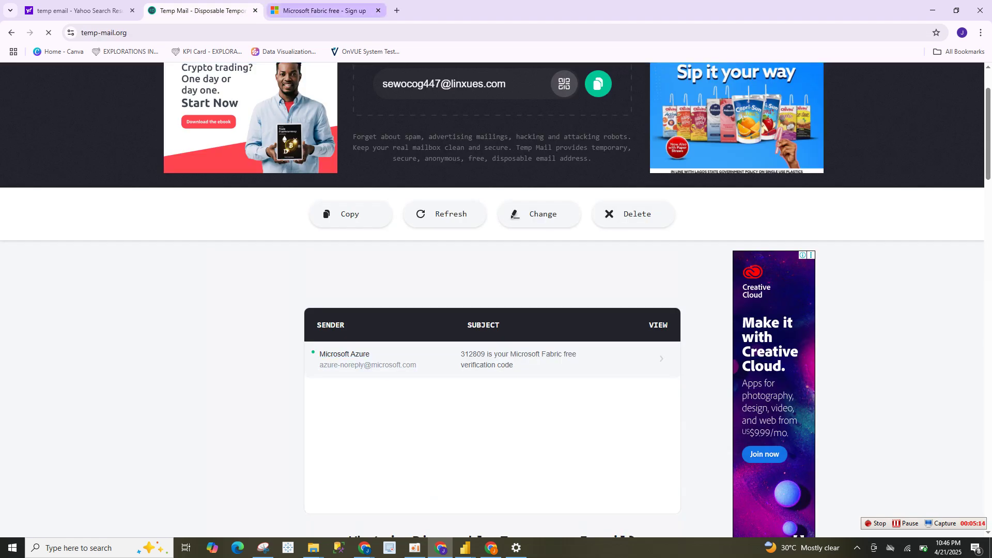
left_click(323, 10)
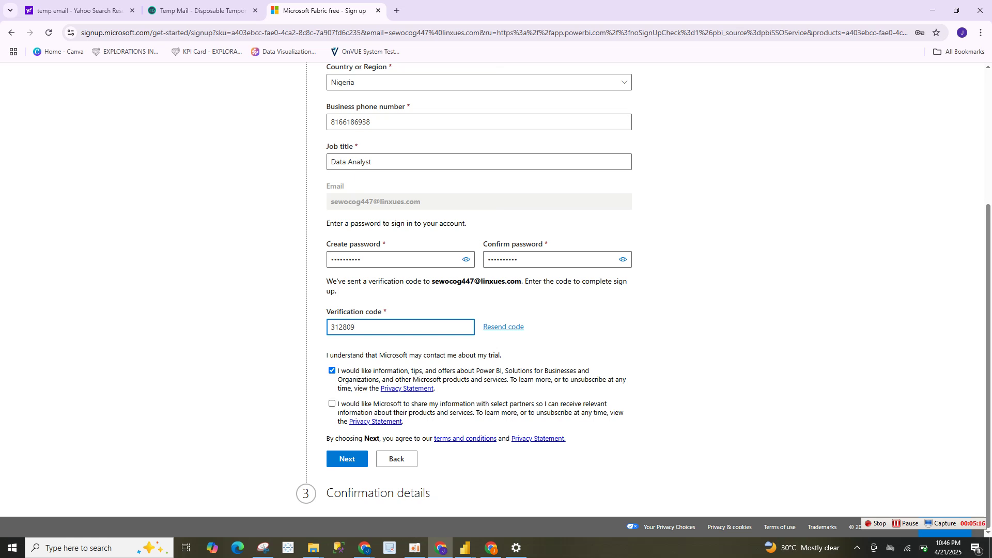
Step: Accept partner sharing, submit the sign-up, and save the password in Chrome under the new email
left_click(331, 404)
left_click(347, 459)
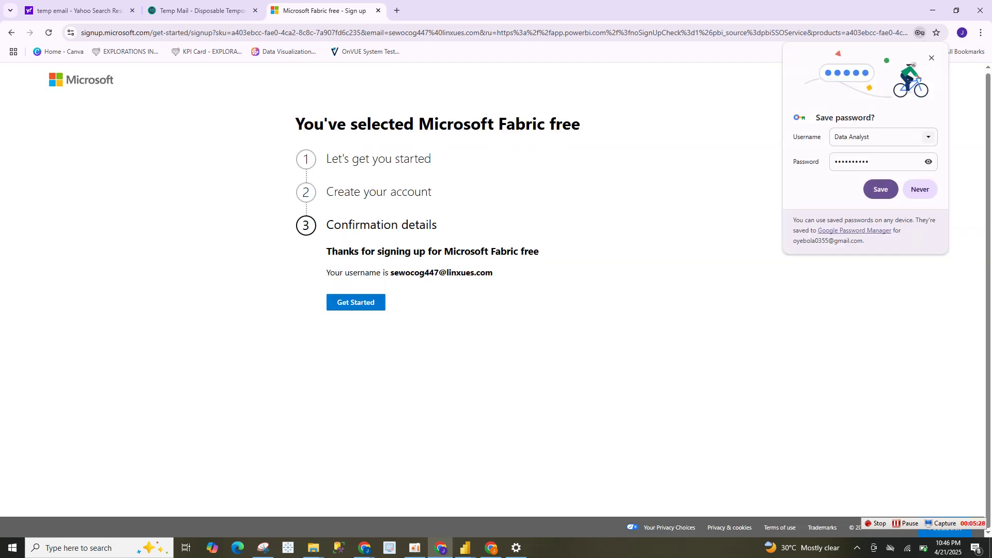
left_click(928, 137)
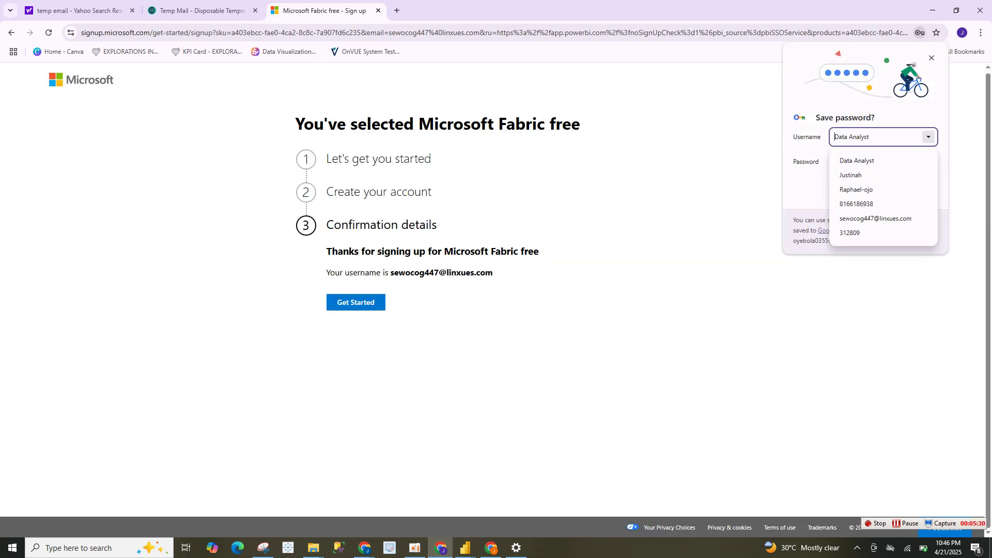
left_click(875, 218)
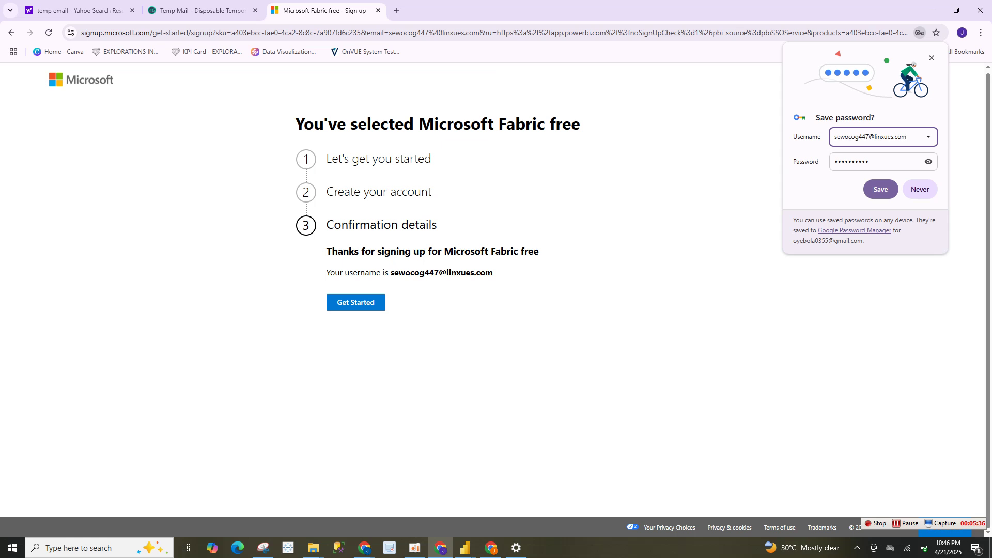
left_click(880, 189)
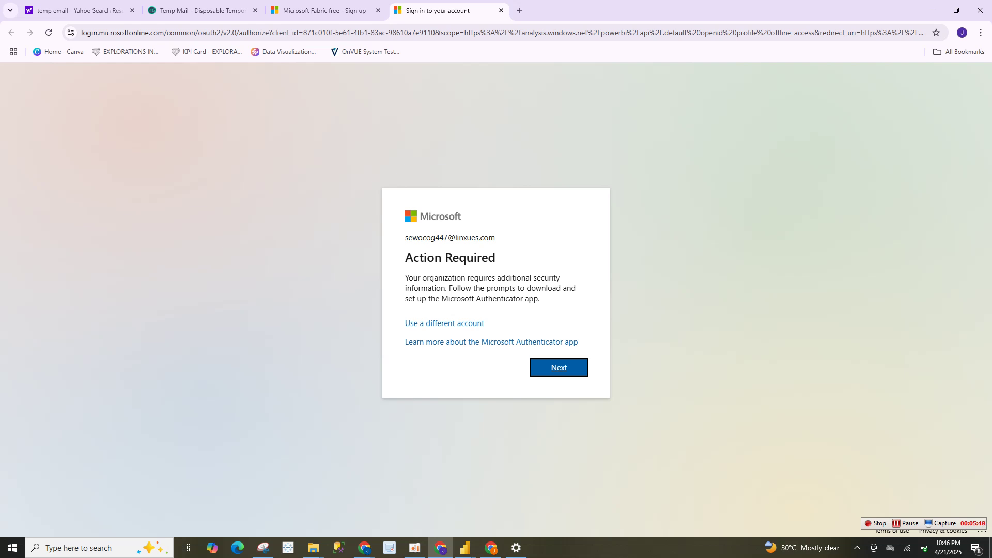
Step: Continue past the Action Required notice and Authenticator download step to the QR code
key("Return")
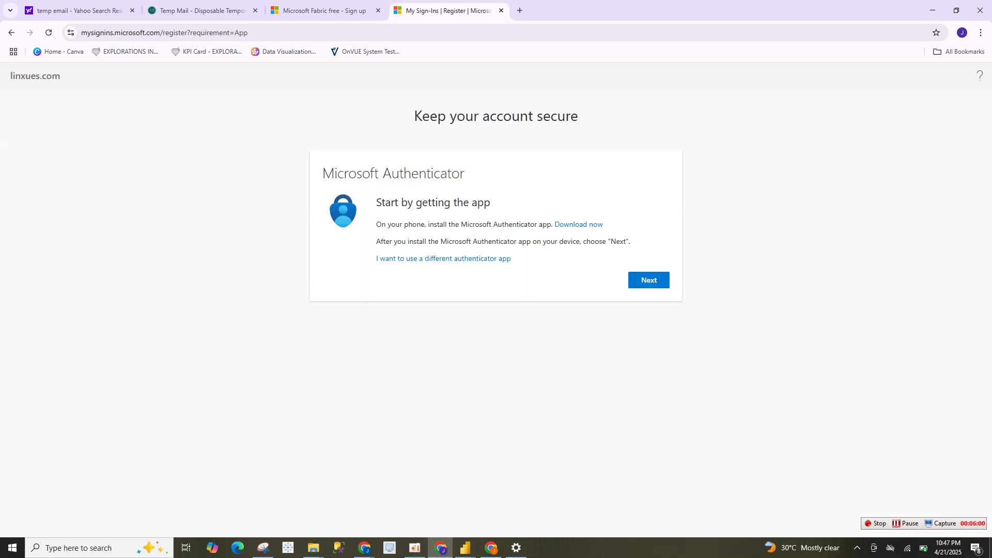
left_click(648, 279)
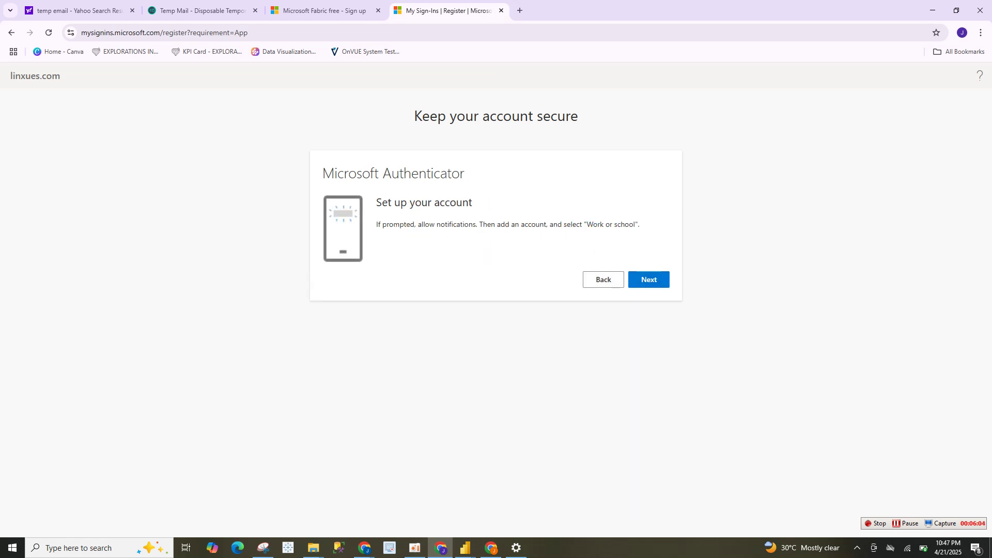
key("Return")
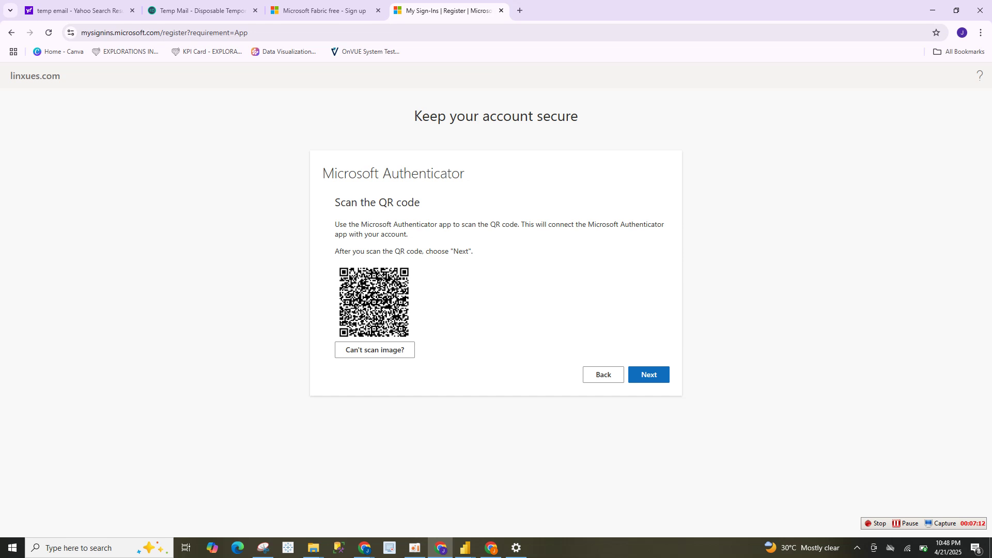
Step: Confirm the QR scan, continue after approving the test notification, and finish setup
key("Return")
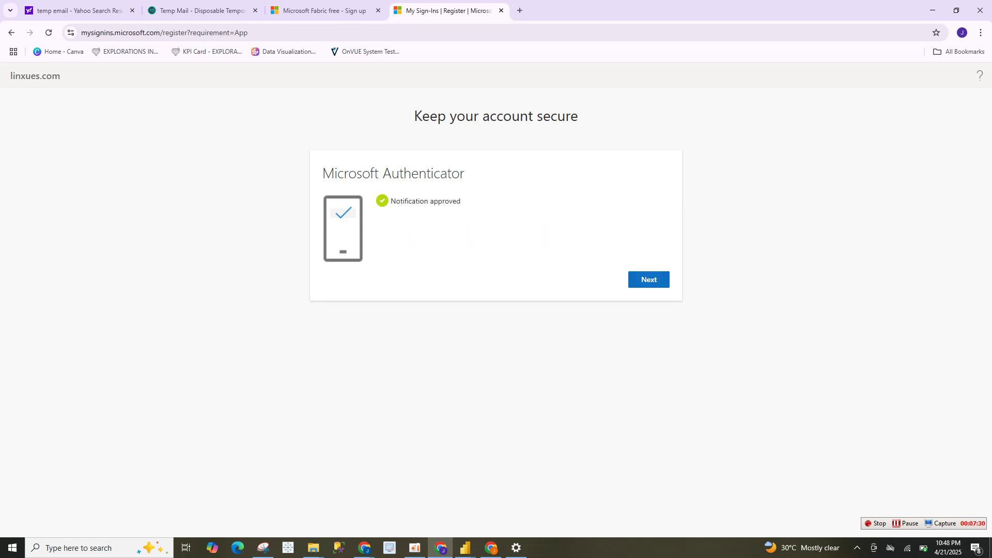
key("Return")
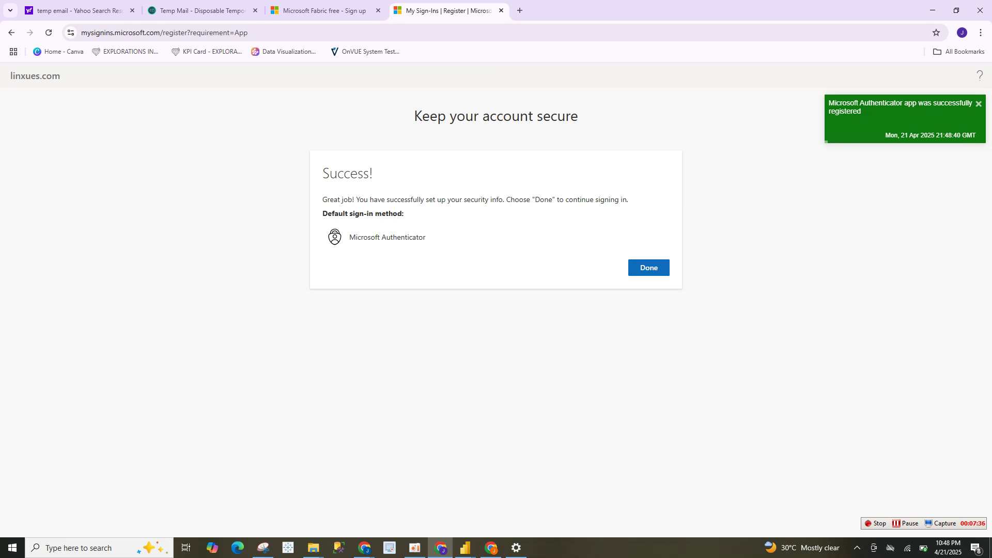
key("Return")
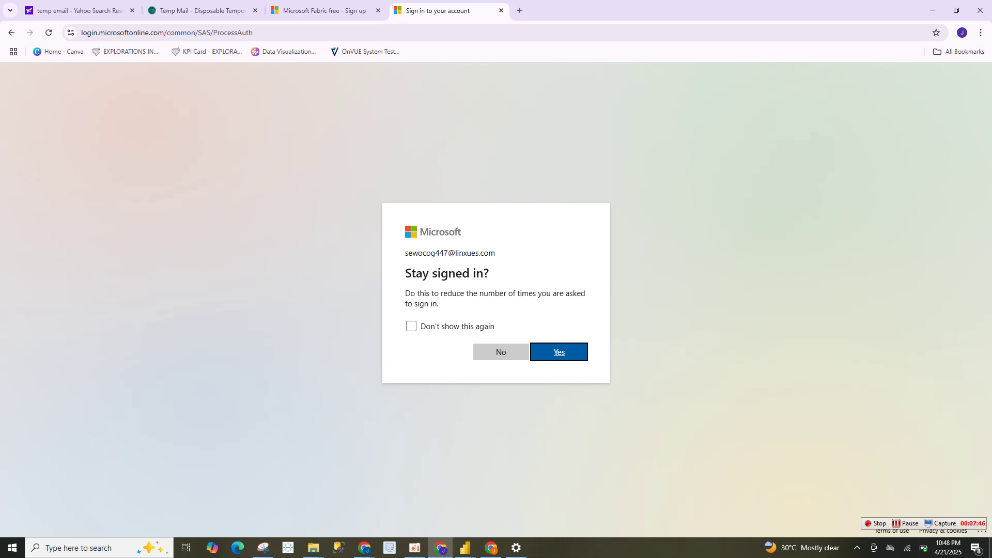
Step: Stay signed in, reload the stalled Power BI home page, then bring Power BI Desktop forward
key("Return")
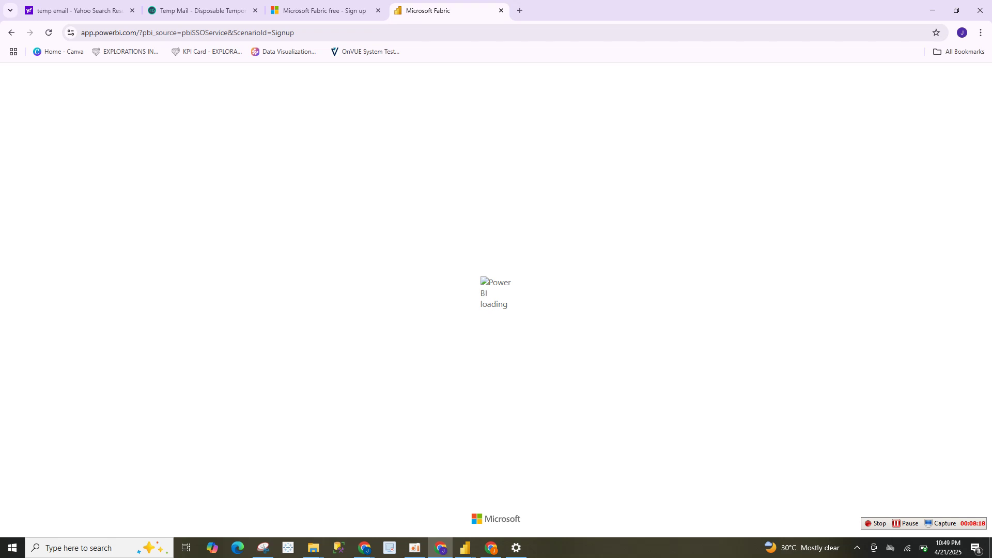
left_click(48, 32)
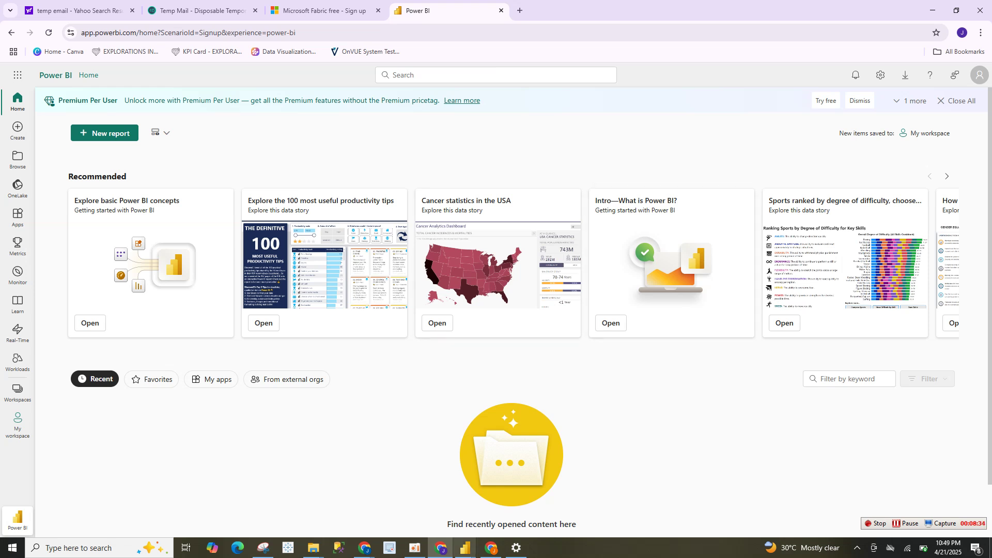
left_click(526, 504)
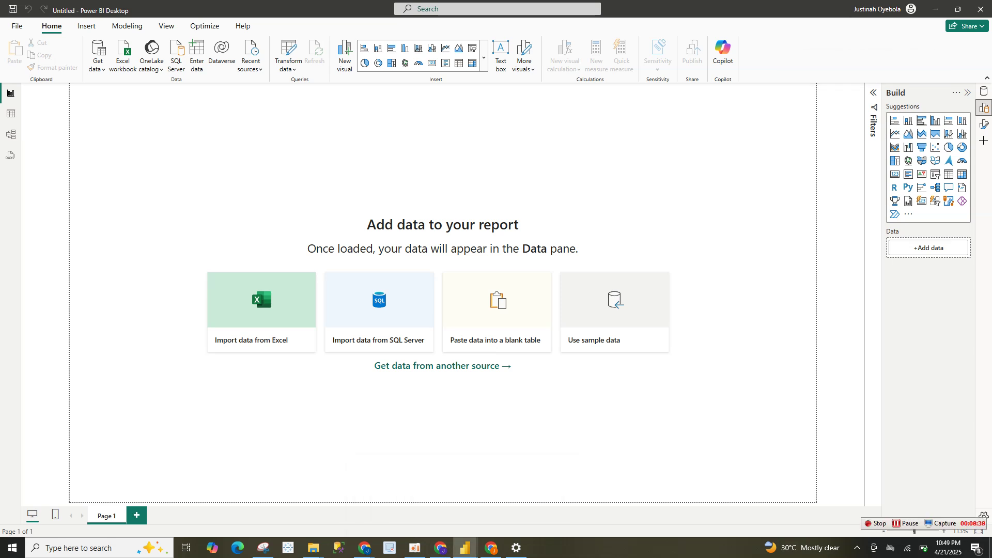
Step: Begin signing in to Power BI Desktop with a different account by pasting the new account's email
left_click(886, 9)
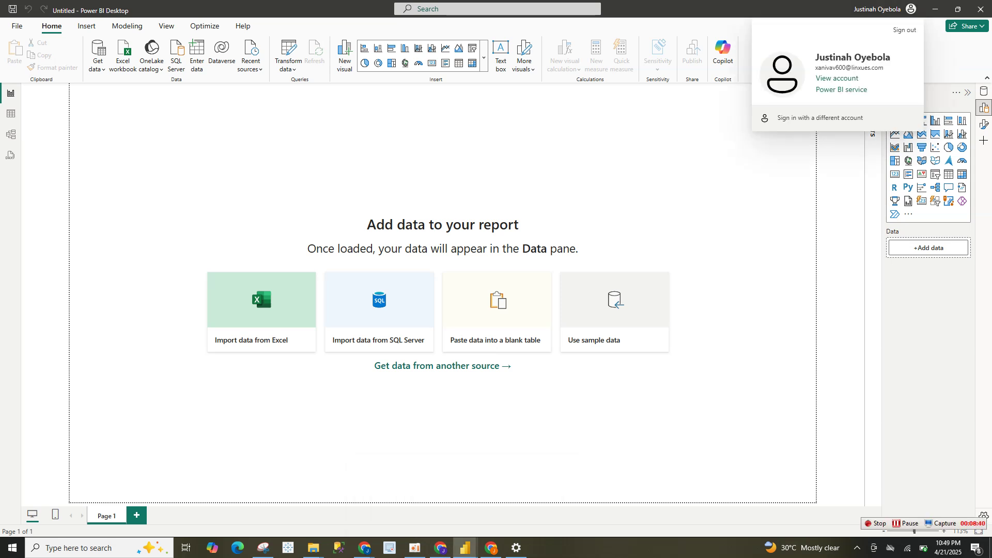
key("Escape")
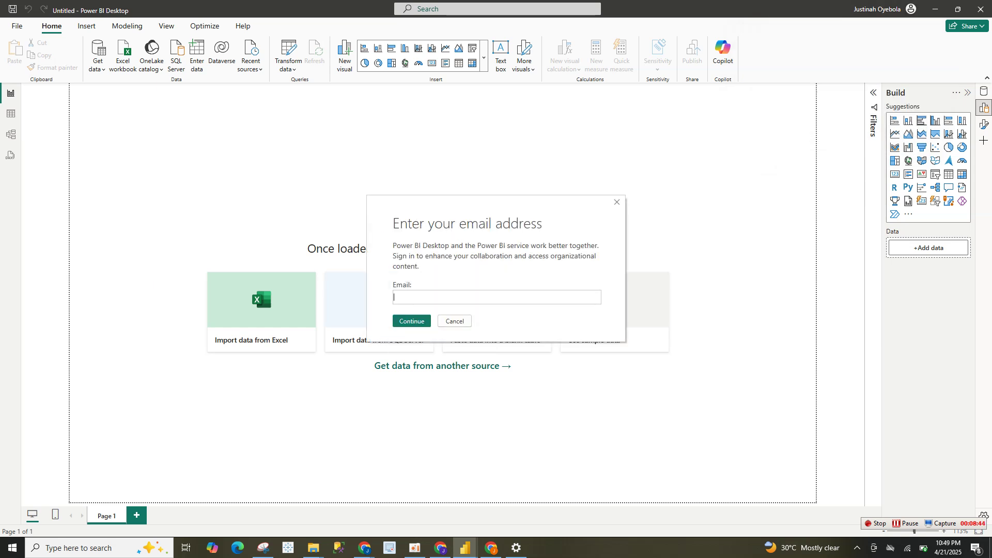
right_click(418, 297)
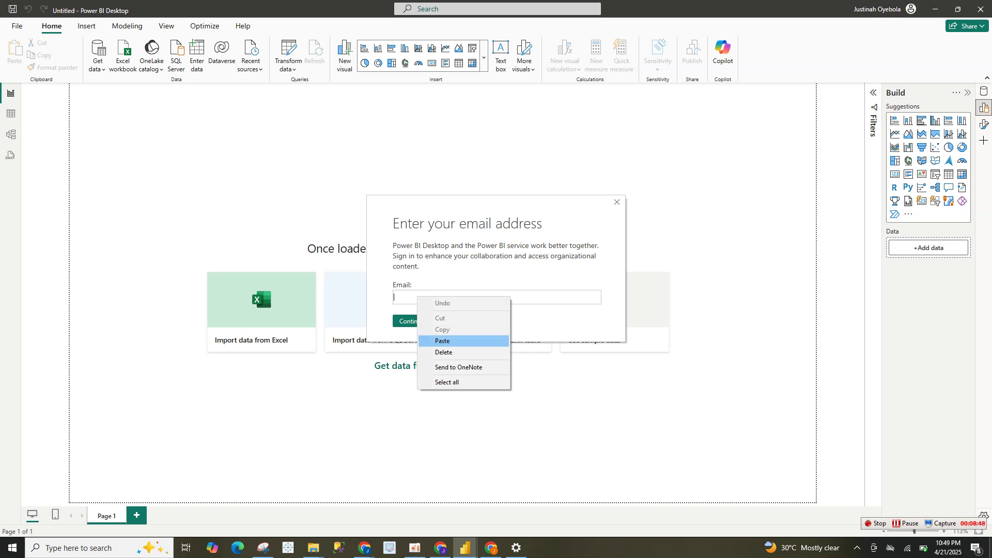
left_click(442, 341)
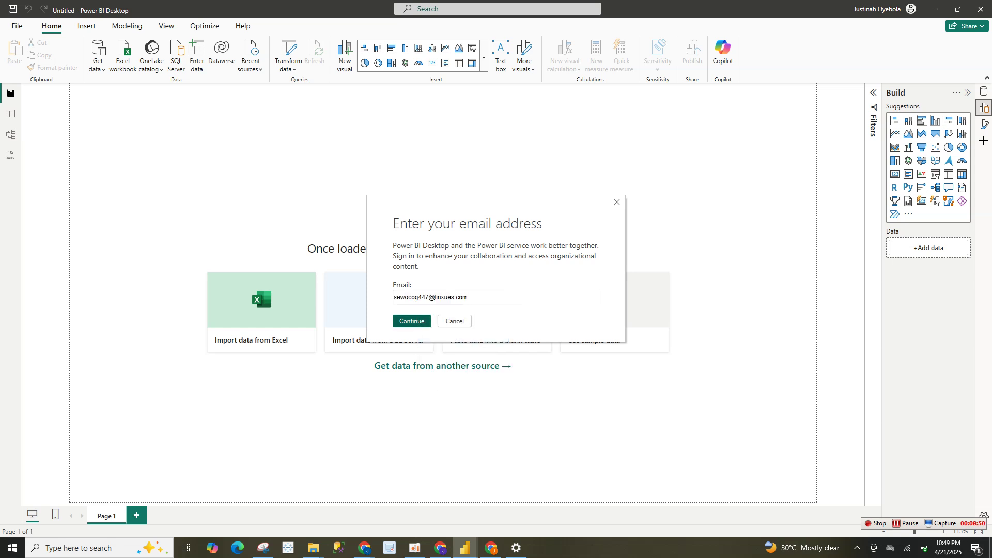
left_click(407, 320)
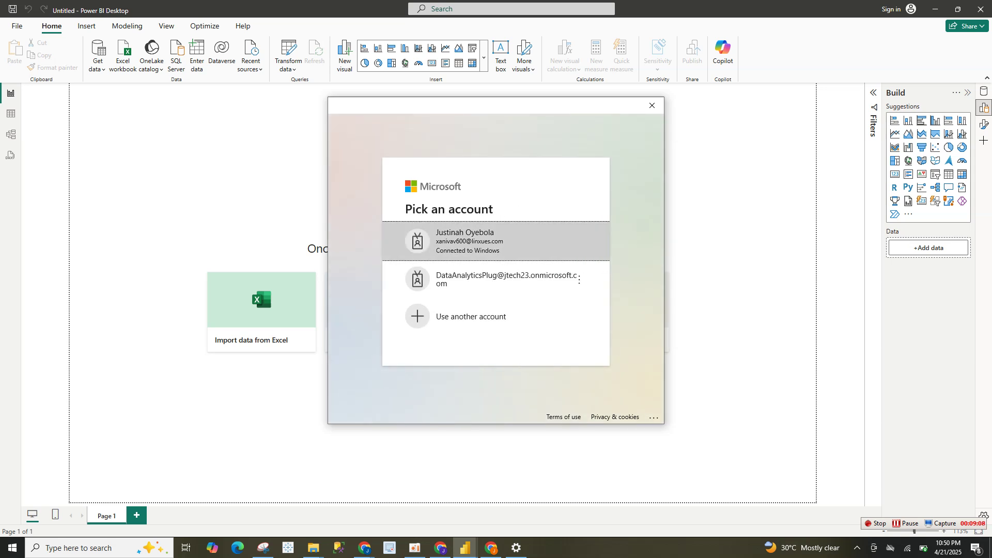
Step: Choose another account, paste the new temp-mail address, and sign in with the account password
left_click(471, 317)
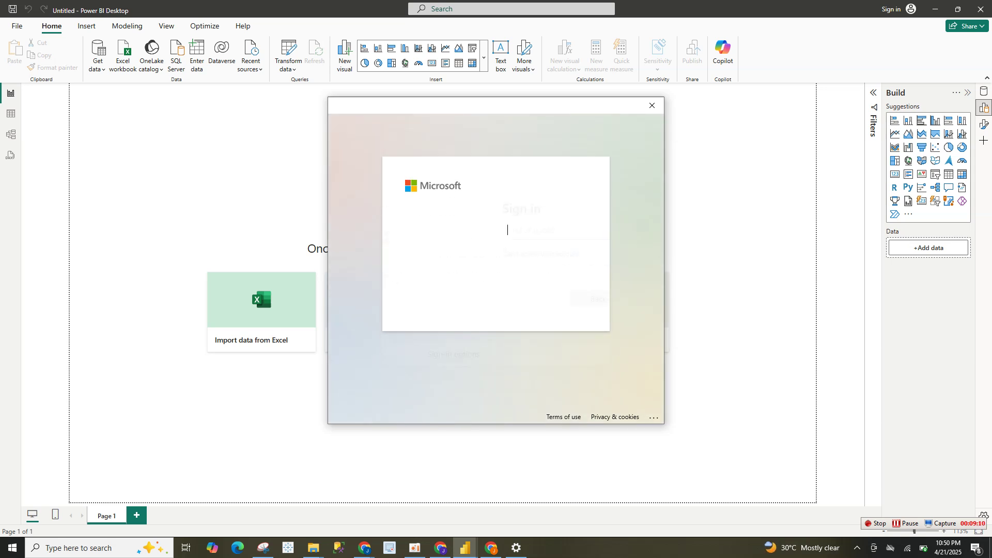
key("ctrl+v")
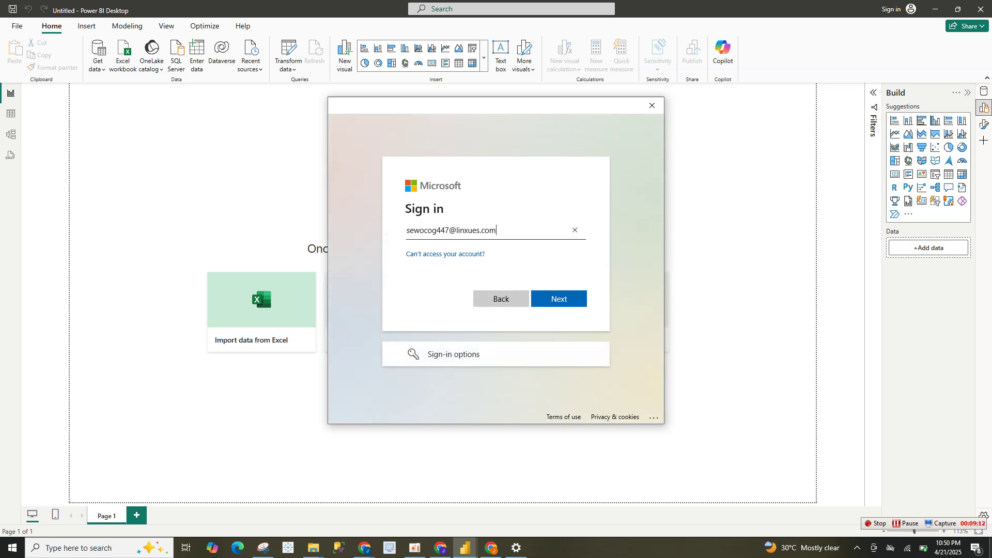
key("Return")
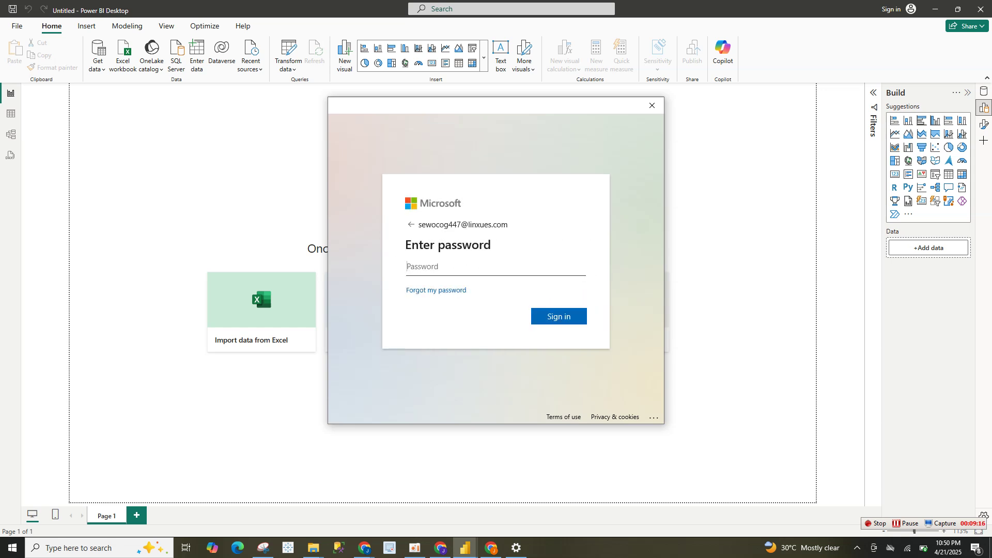
type("••••••••••")
key("Return")
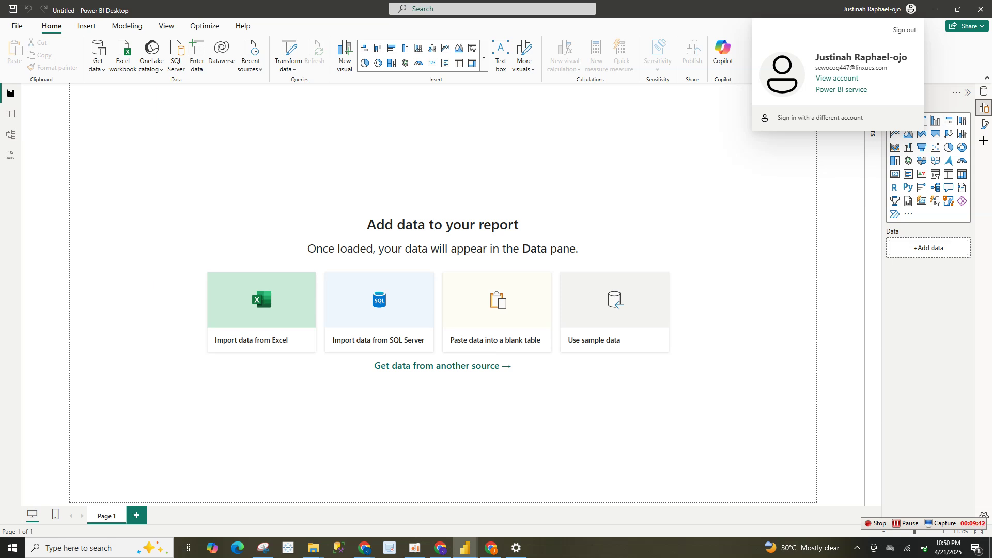
Step: Dismiss the account details flyout over the blank Untitled report
key("Escape")
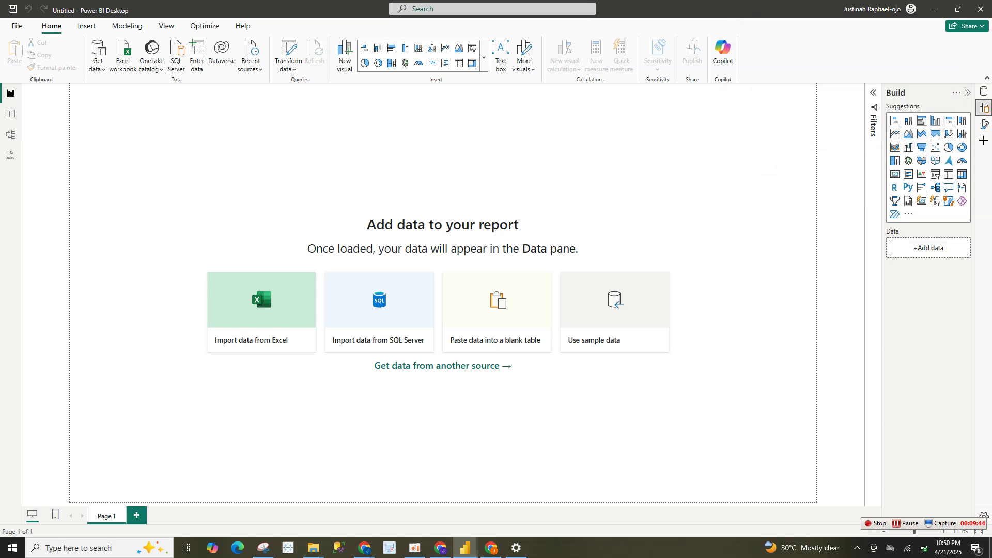